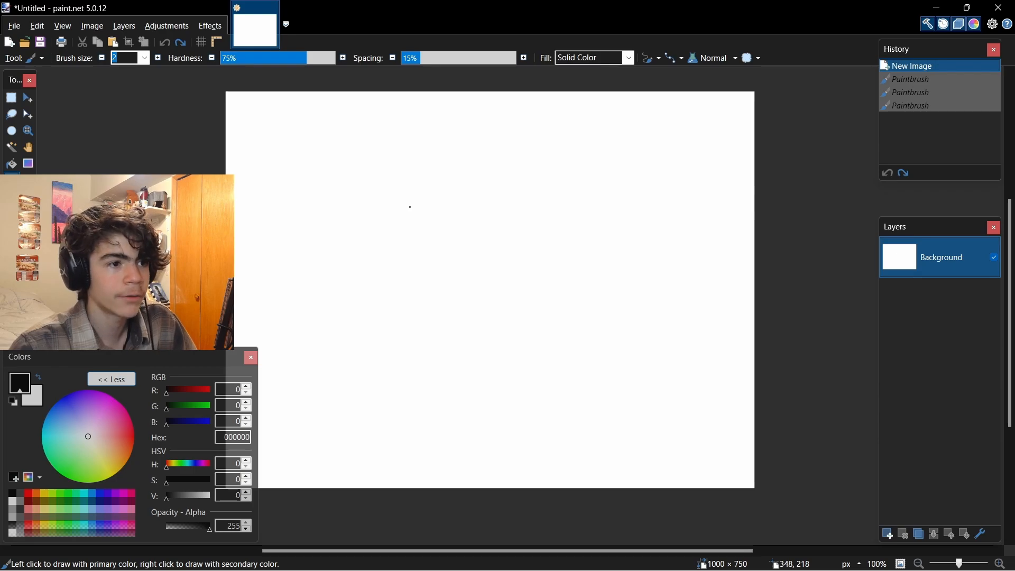
scroll(524, 281, "down", 1)
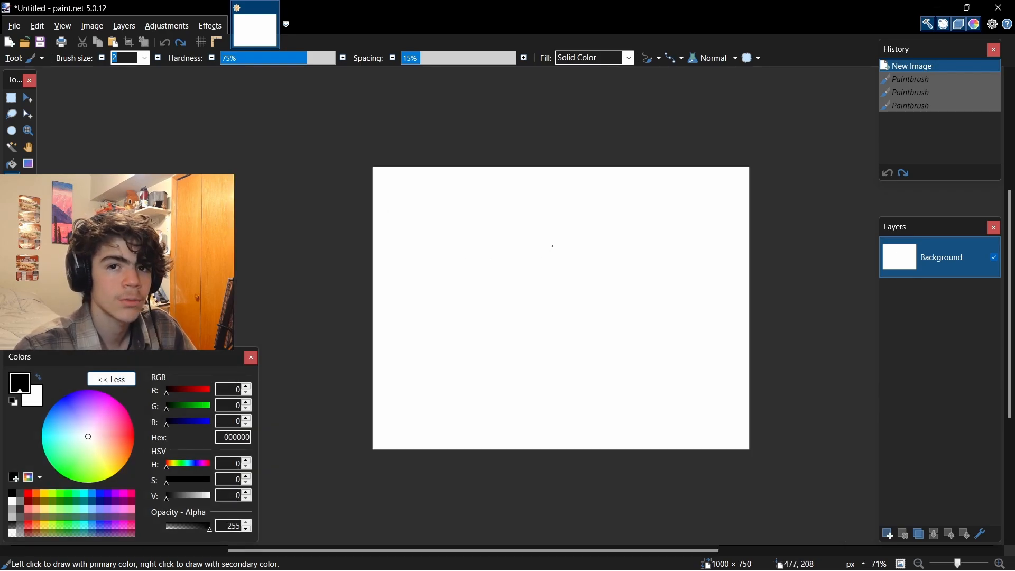
scroll(483, 291, "up", 1)
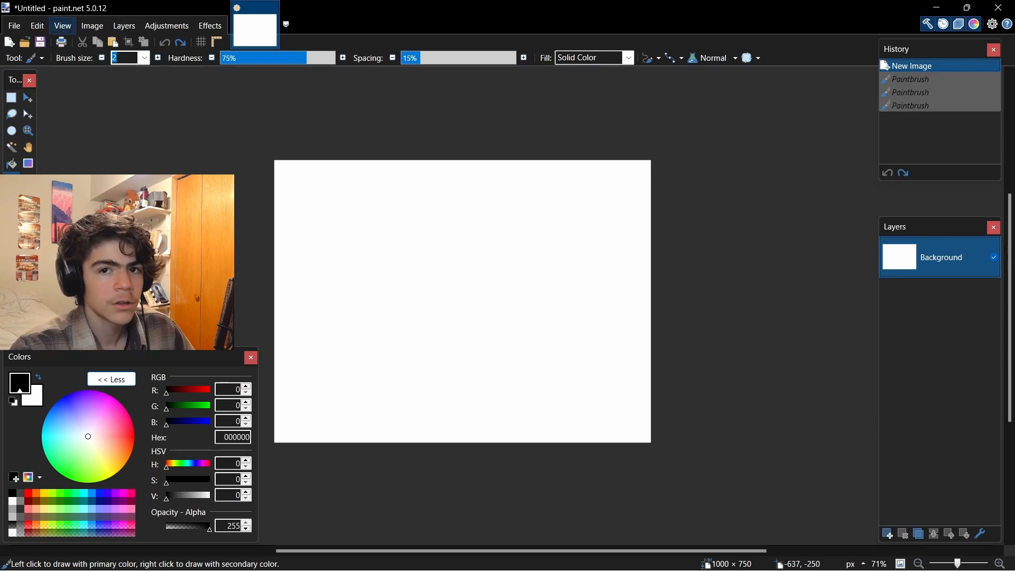
left_click(24, 42)
double_click(375, 185)
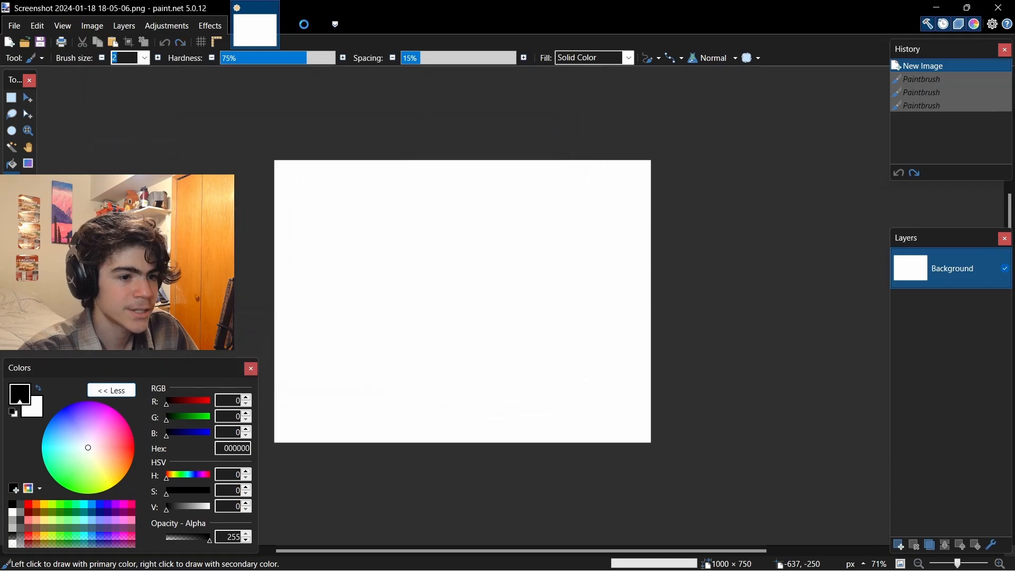
scroll(454, 311, "down", 2)
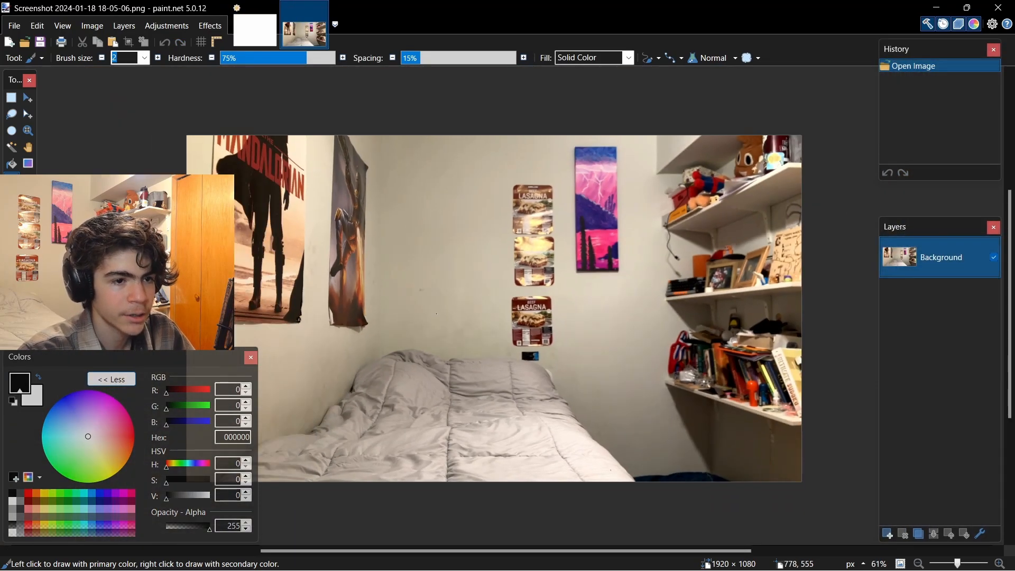
scroll(441, 315, "up", 1)
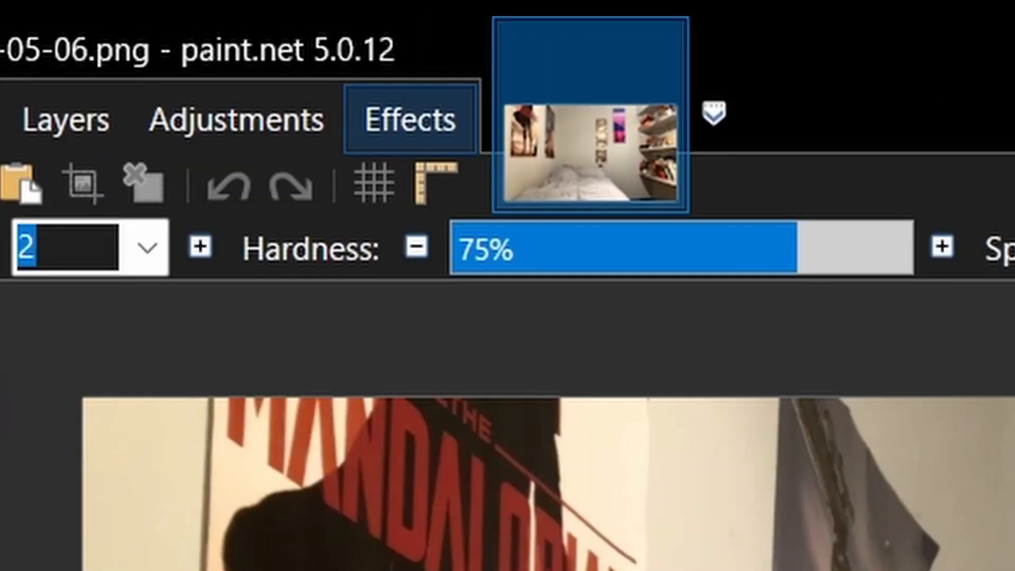
- Apply a Gaussian Blur with a radius of about 30.8 to the room photo
left_click(209, 26)
mouse_move(223, 59)
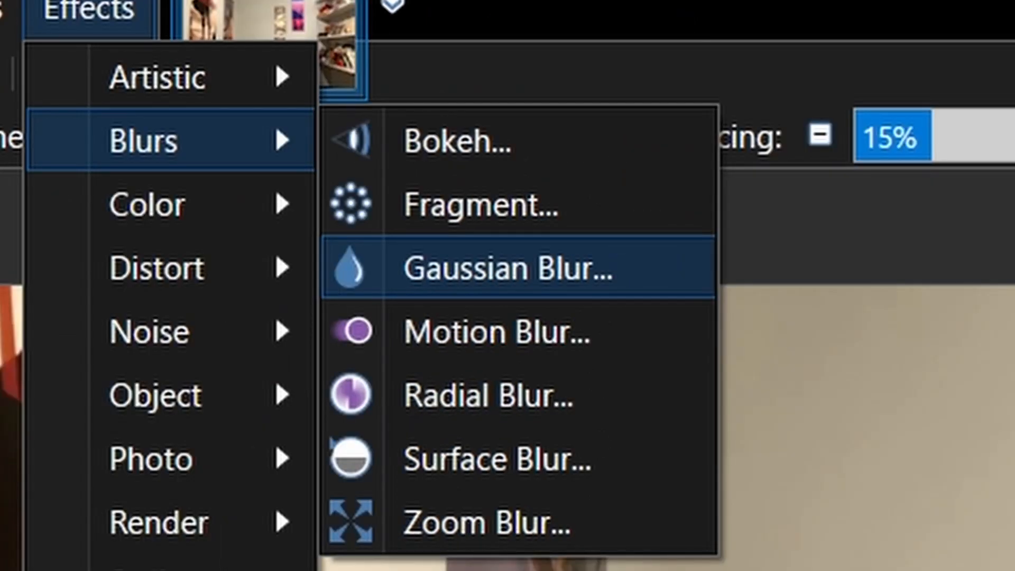
left_click(507, 268)
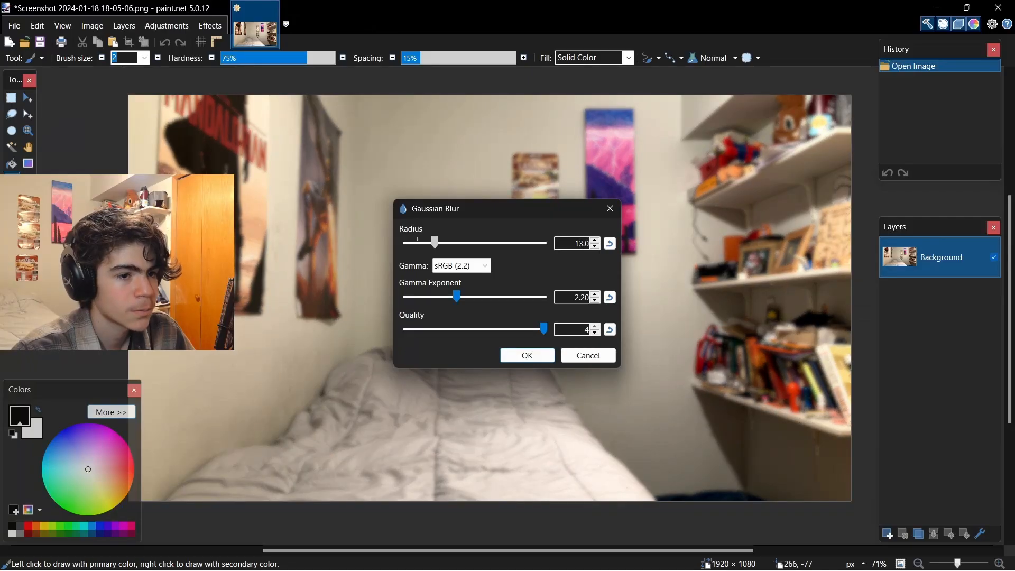
left_click_drag(608, 259, 716, 259)
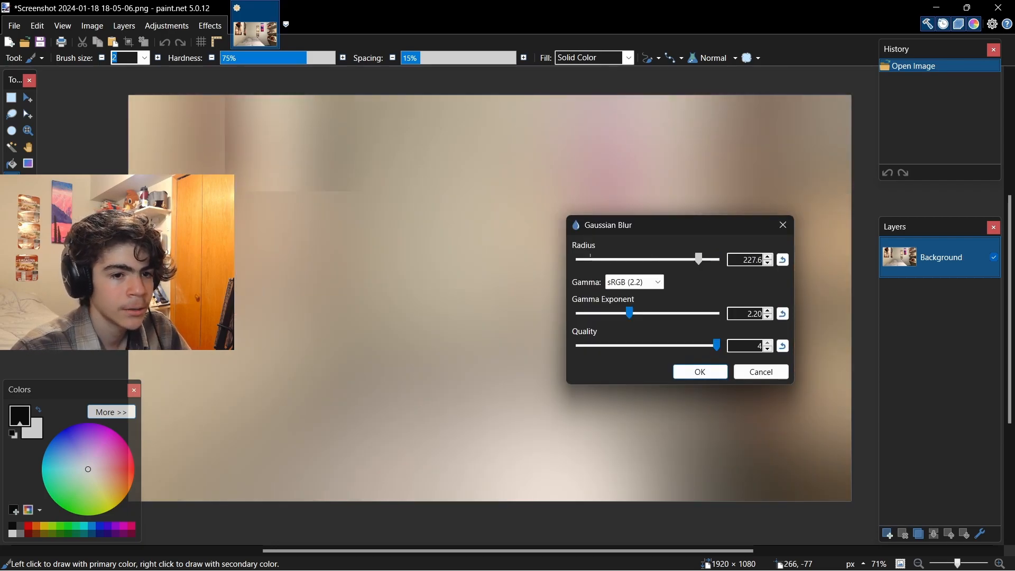
left_click_drag(699, 259, 622, 259)
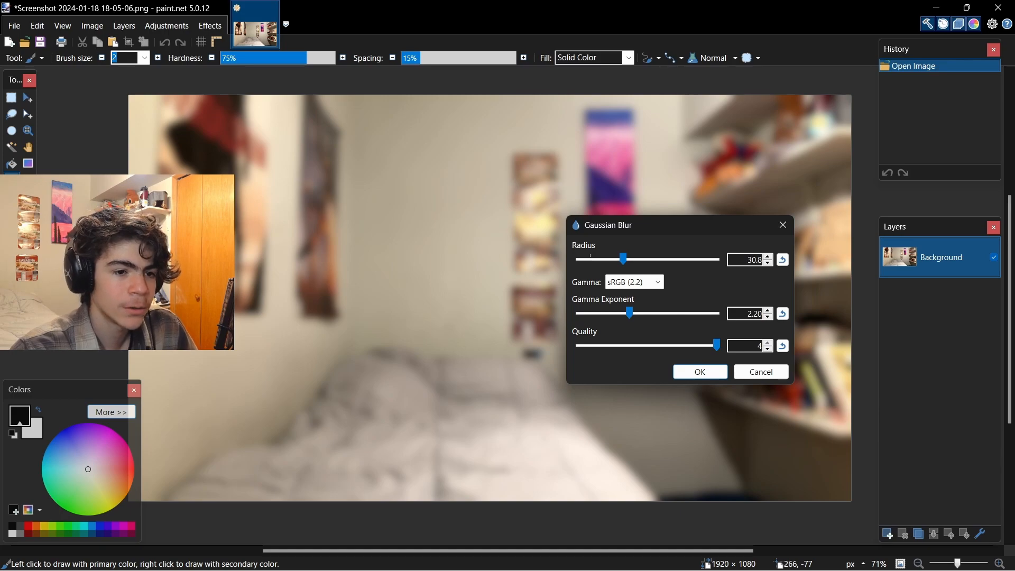
left_click_drag(679, 225, 496, 206)
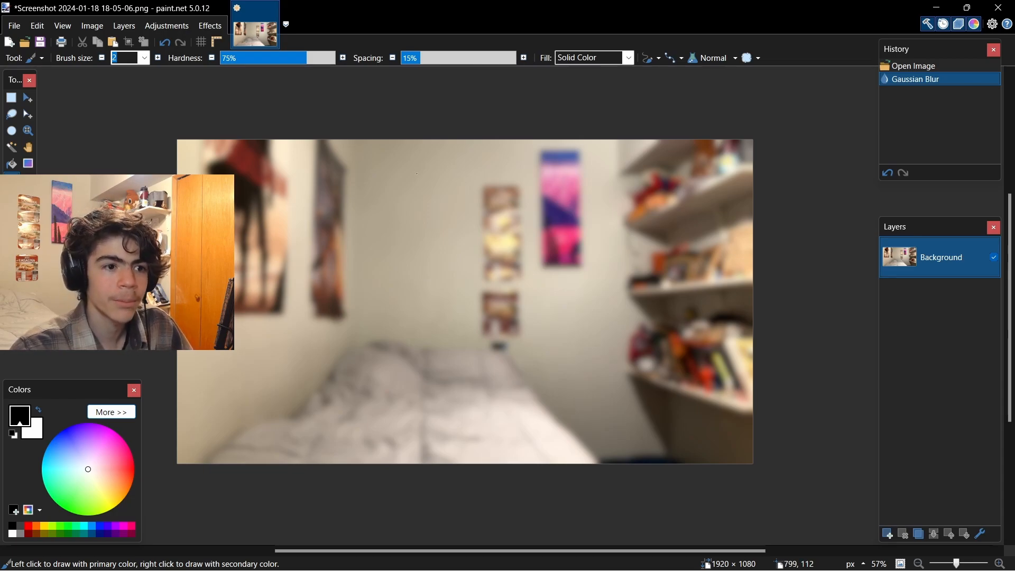
scroll(452, 262, "up", 1)
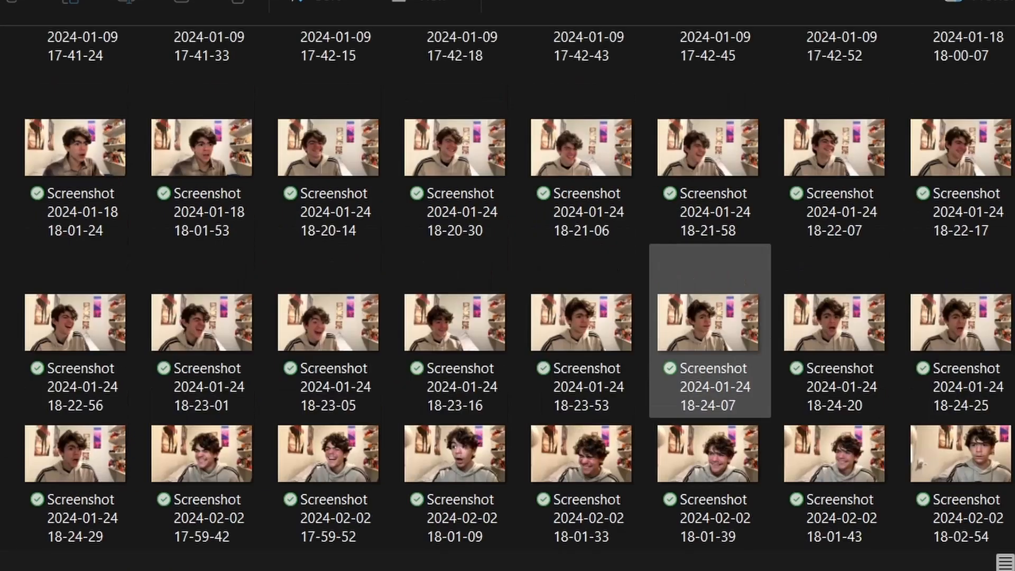
- Look through the screenshots in the poit folder for a portrait with a suitable expression
scroll(708, 317, "down", 1)
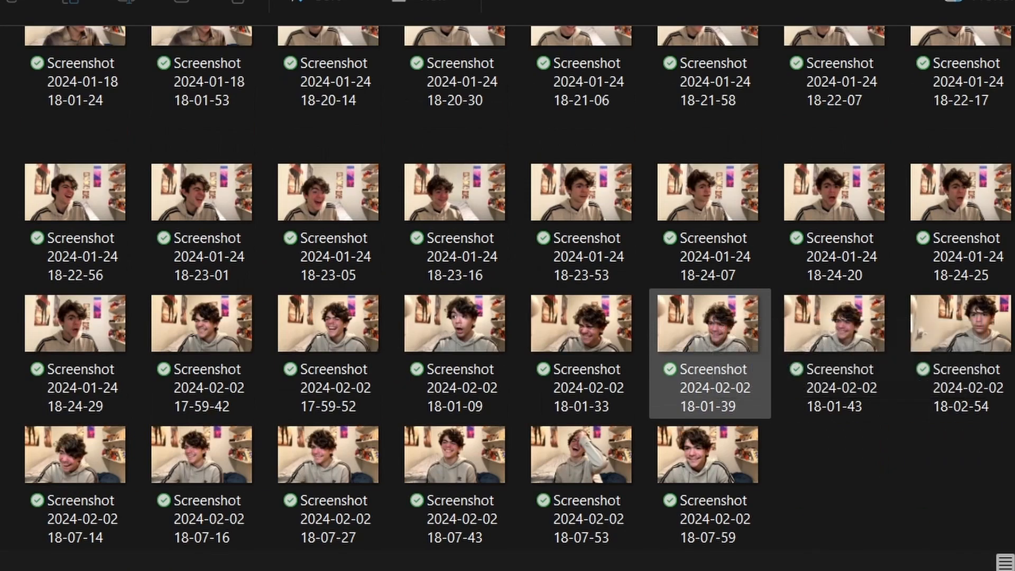
scroll(580, 349, "up", 3)
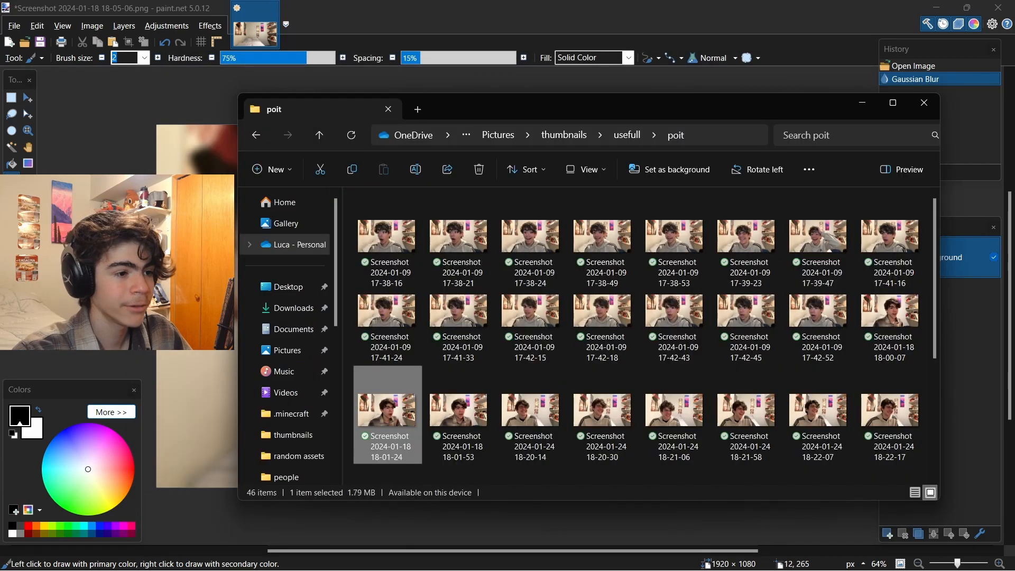
left_click(81, 208)
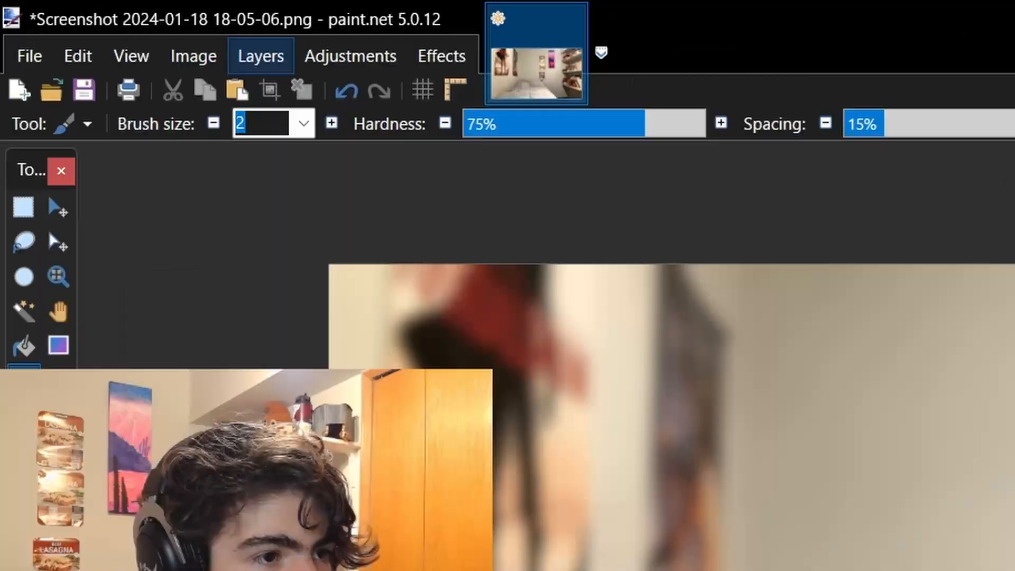
- Try importing the image E7EvKXuXEAs5Dg1 as a new layer and moving it over the background, and undo both
left_click(123, 26)
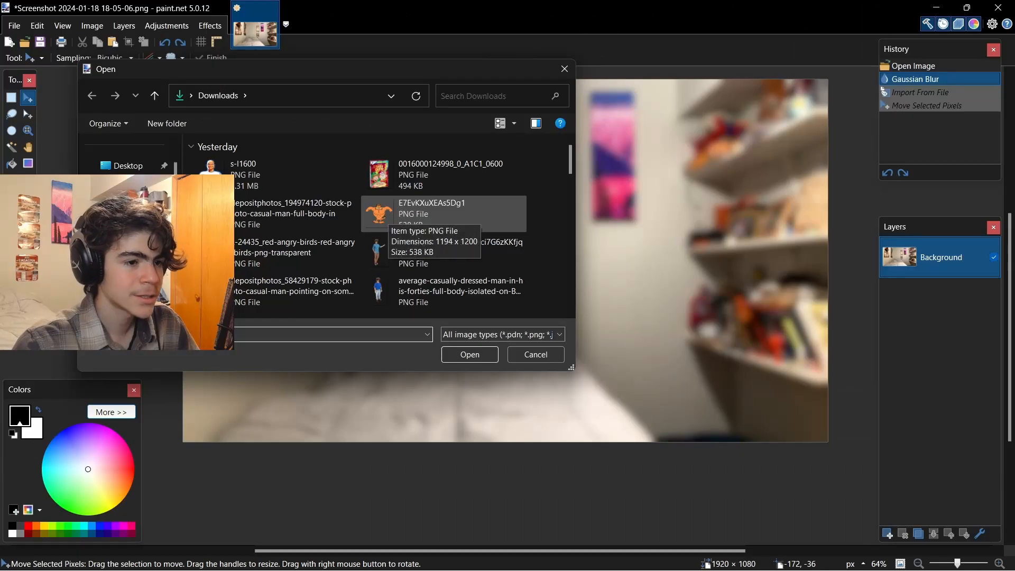
double_click(395, 214)
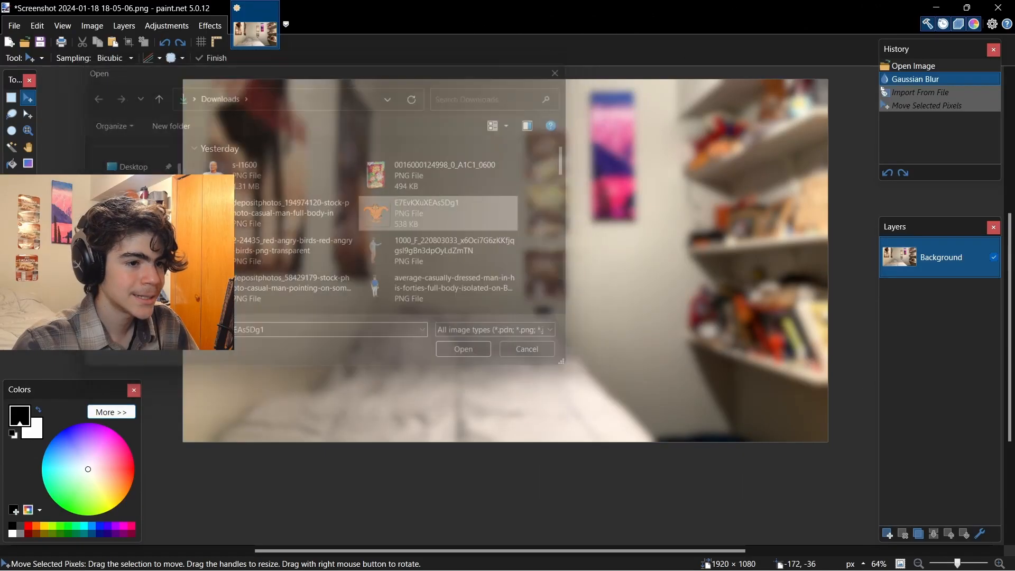
left_click_drag(601, 499, 681, 478)
key("ctrl+z")
key("ctrl+z")
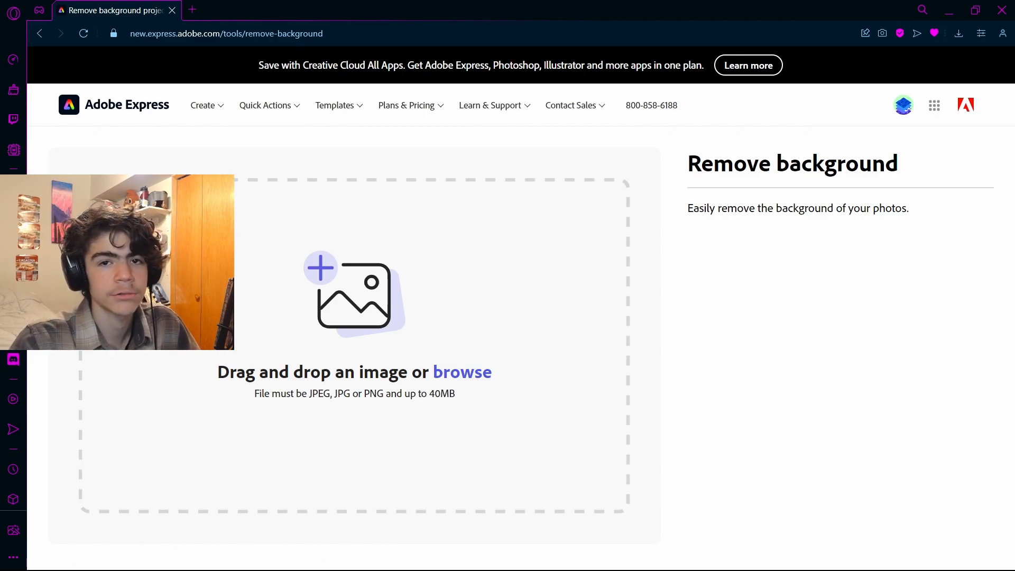
- Switch to the web browser and search for Adobe's background remover
type("adobe backhr")
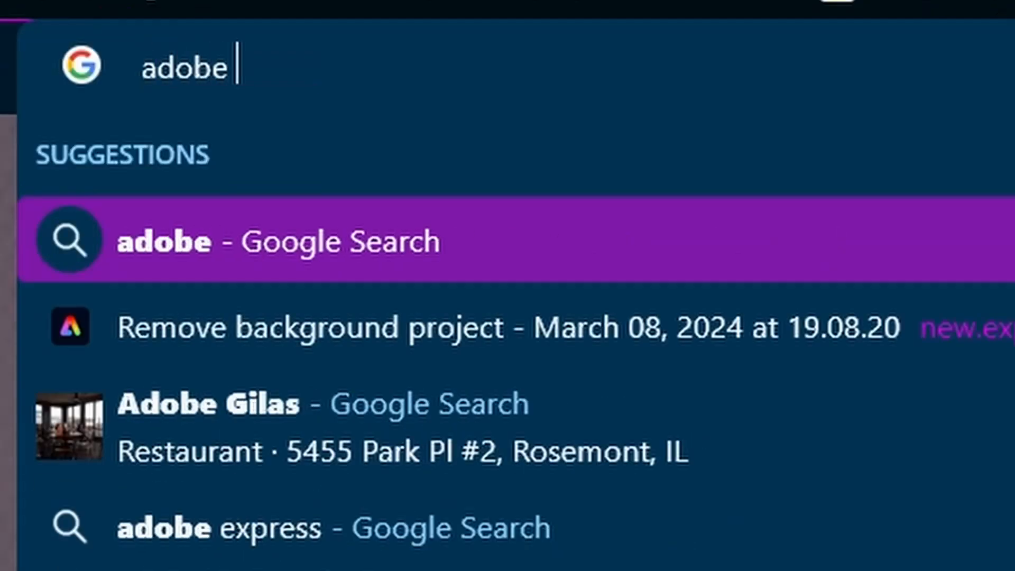
type("oung remo")
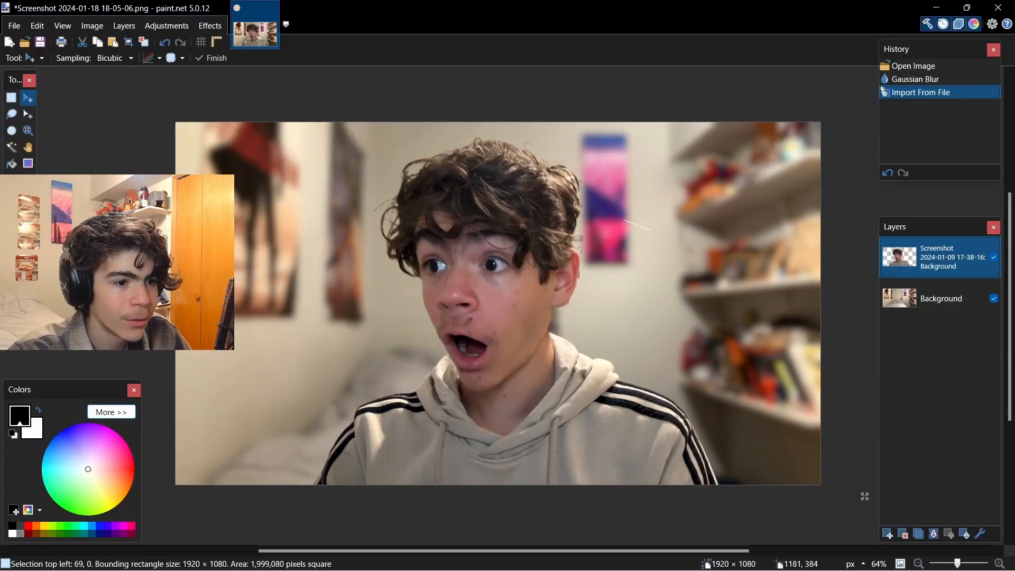
- Try moving the imported portrait cut-out to the far right side of the image
left_click_drag(597, 240, 645, 242)
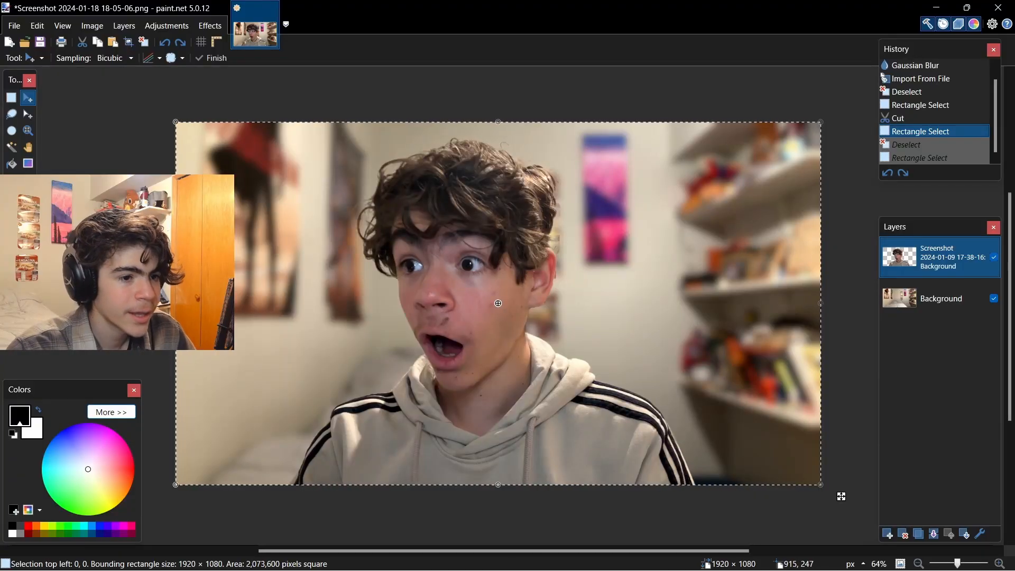
left_click_drag(498, 303, 641, 321)
left_click_drag(603, 270, 760, 254)
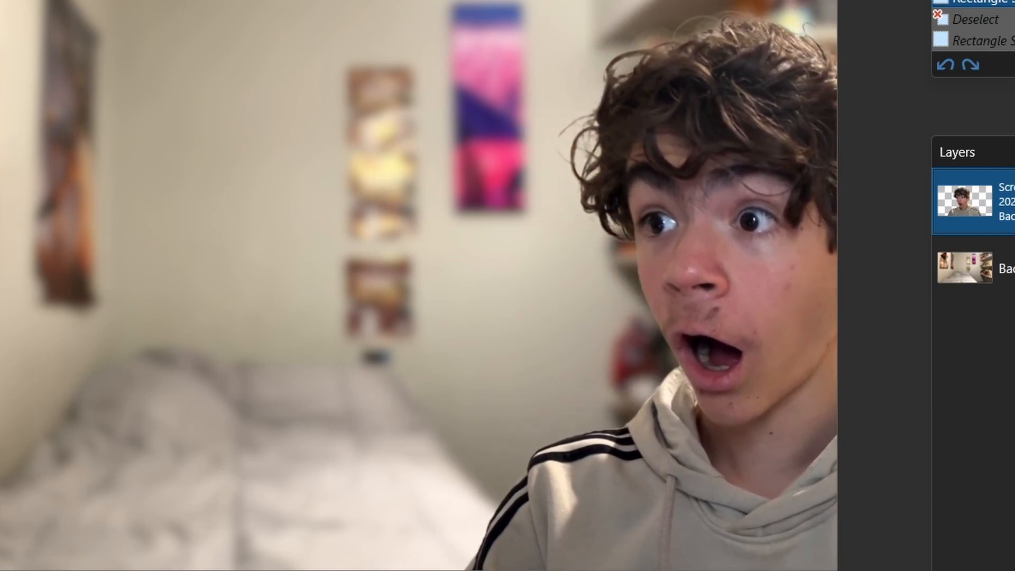
- Deselect the moved portrait cut-out, select its whole layer again, and shift it back to the left
left_click(984, 268)
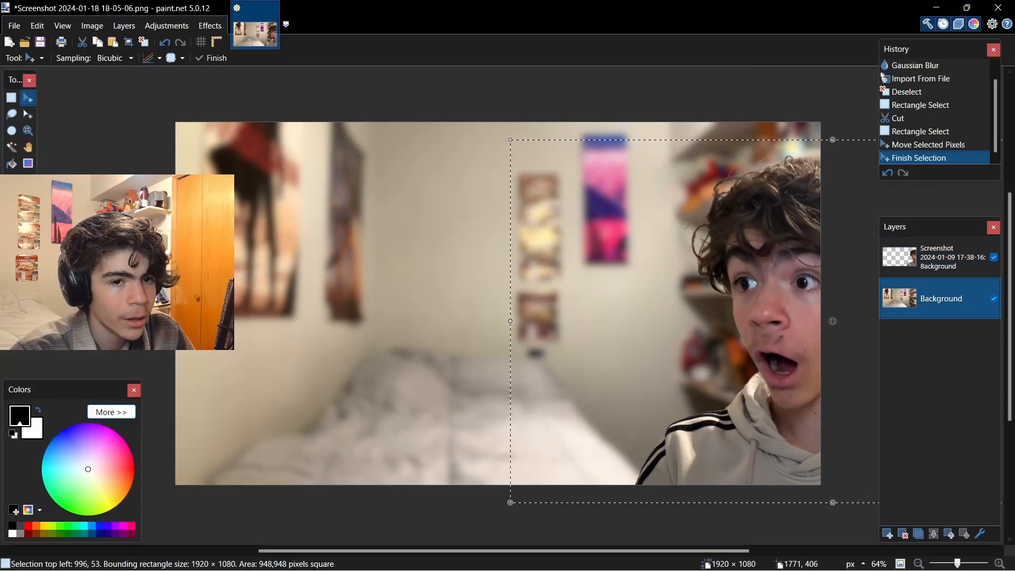
left_click(143, 41)
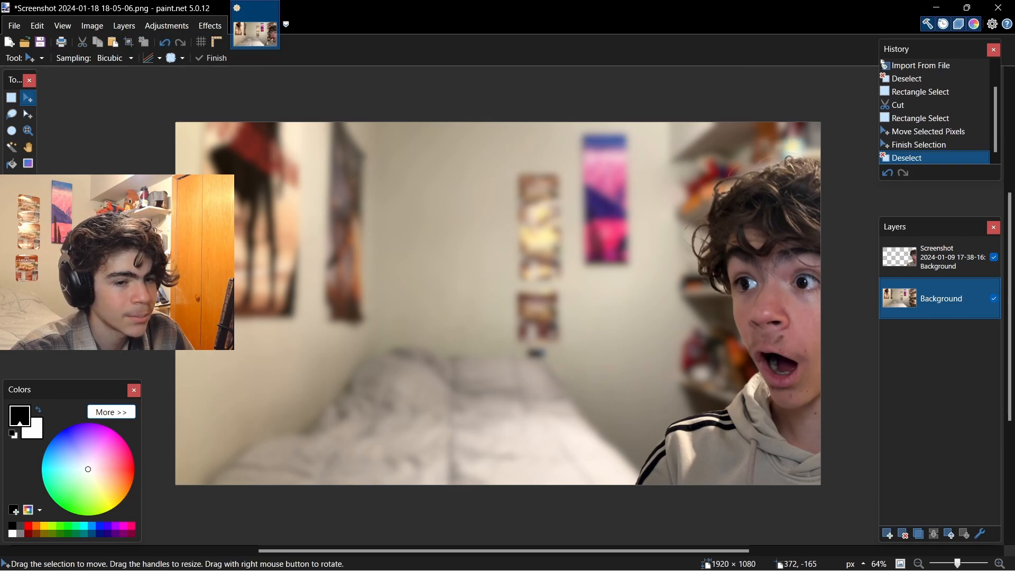
left_click(933, 257)
key("ctrl+a")
left_click_drag(839, 497, 578, 478)
- Undo the portrait cut-out's moves and deselection, back to the original rectangle selection
key("ctrl+z")
key("ctrl+z")
key("ctrl+z")
key("ctrl+z")
key("ctrl+z")
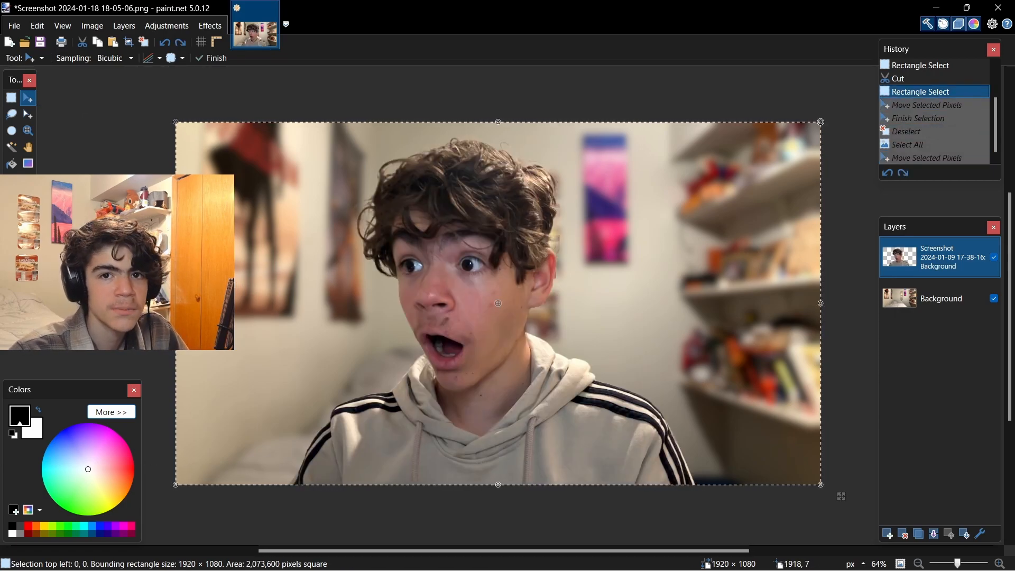
- Enlarge the portrait cut-out to about 2127 × 1196 px and position it on the right half of the image
left_click_drag(820, 121, 897, 79)
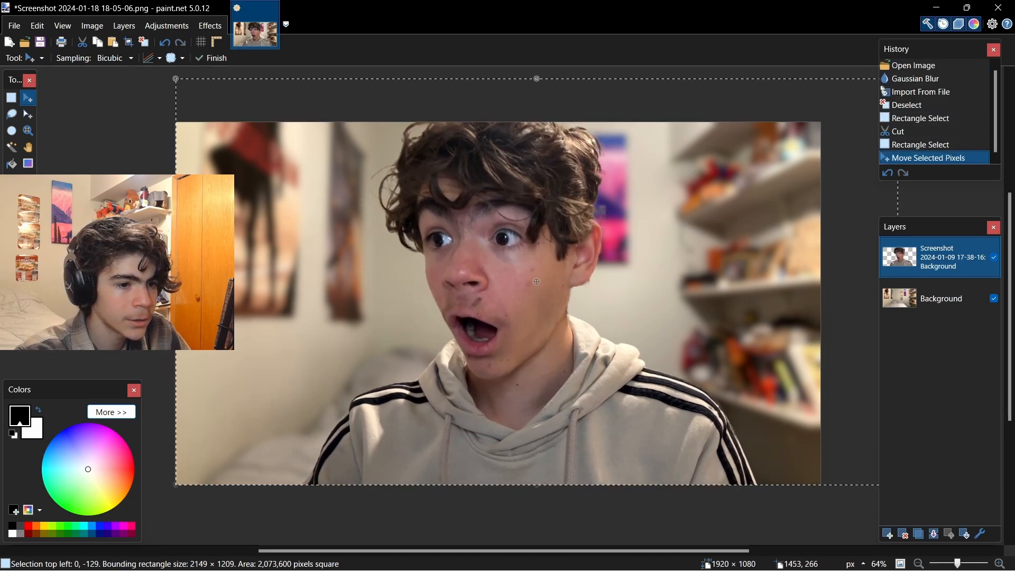
left_click_drag(343, 126, 486, 136)
left_click_drag(320, 87, 295, 75)
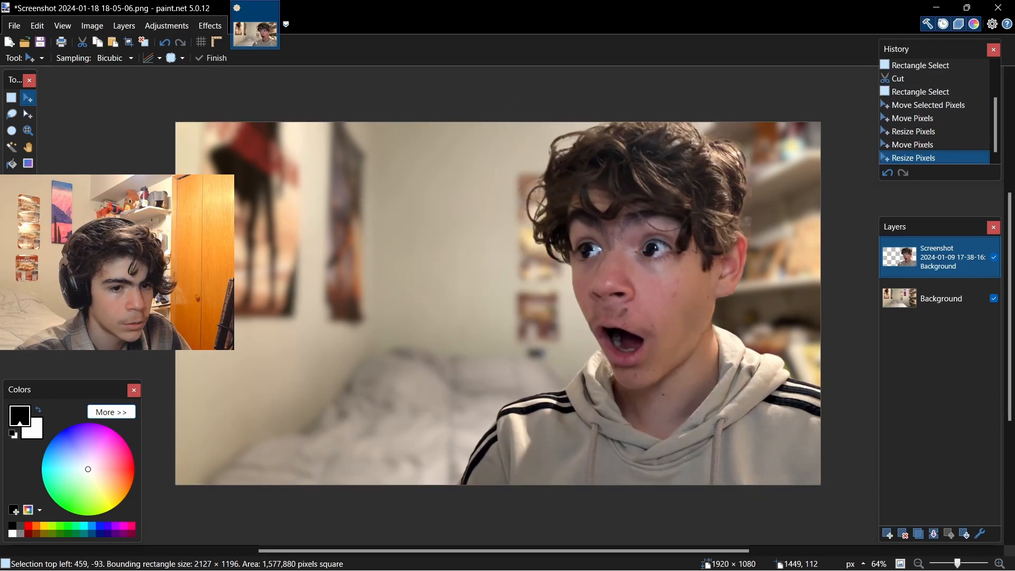
left_click_drag(657, 159, 660, 159)
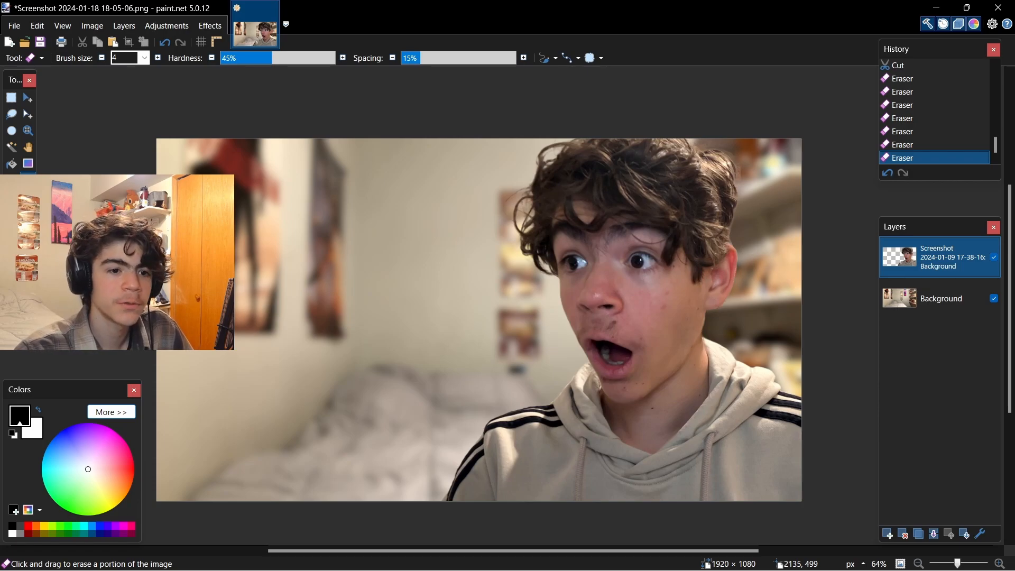
- Duplicate the portrait layer and turn the lower copy into a black silhouette by setting its Hue / Saturation lightness to the minimum
key("ctrl+shift+d")
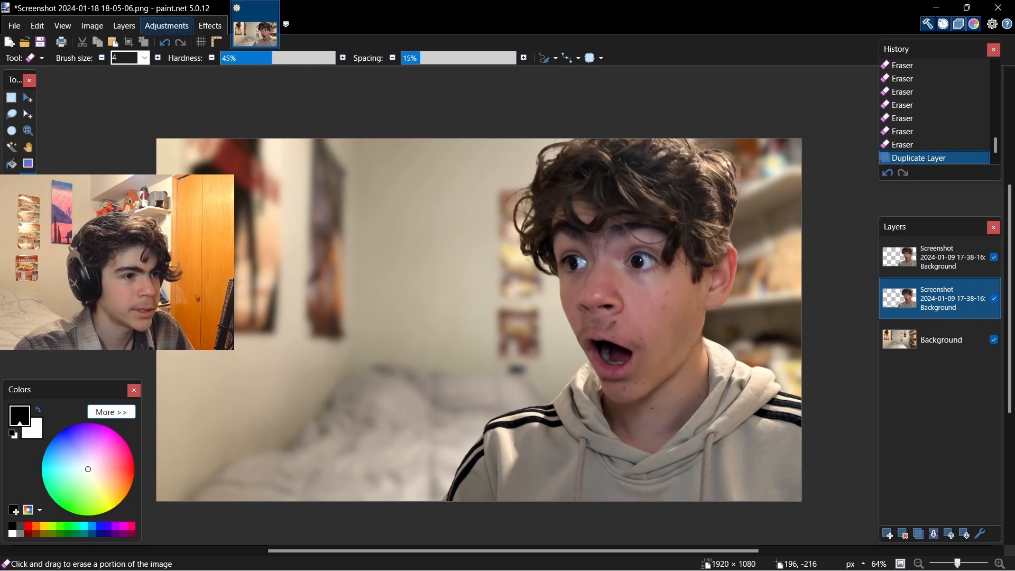
left_click(166, 25)
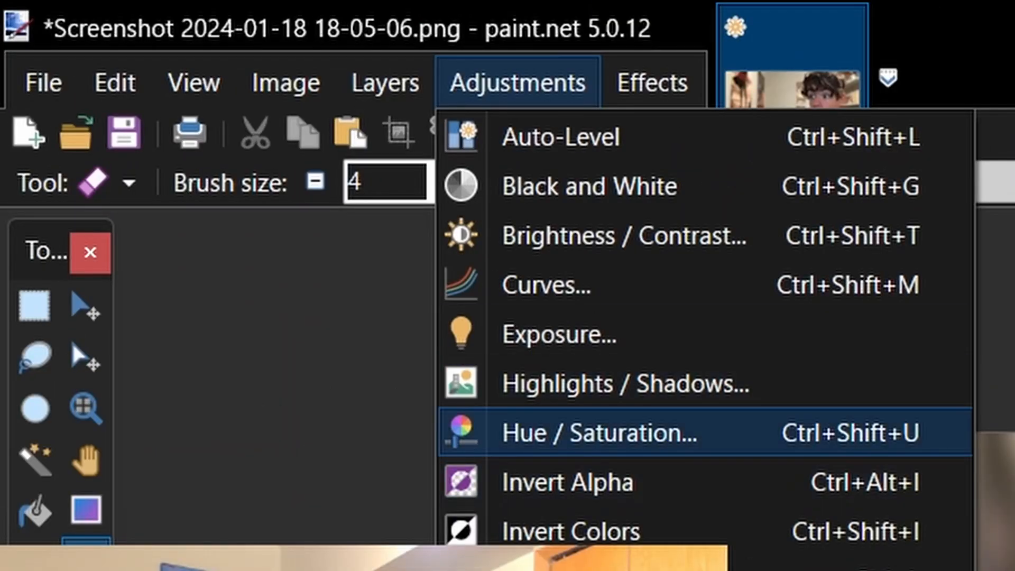
left_click(598, 432)
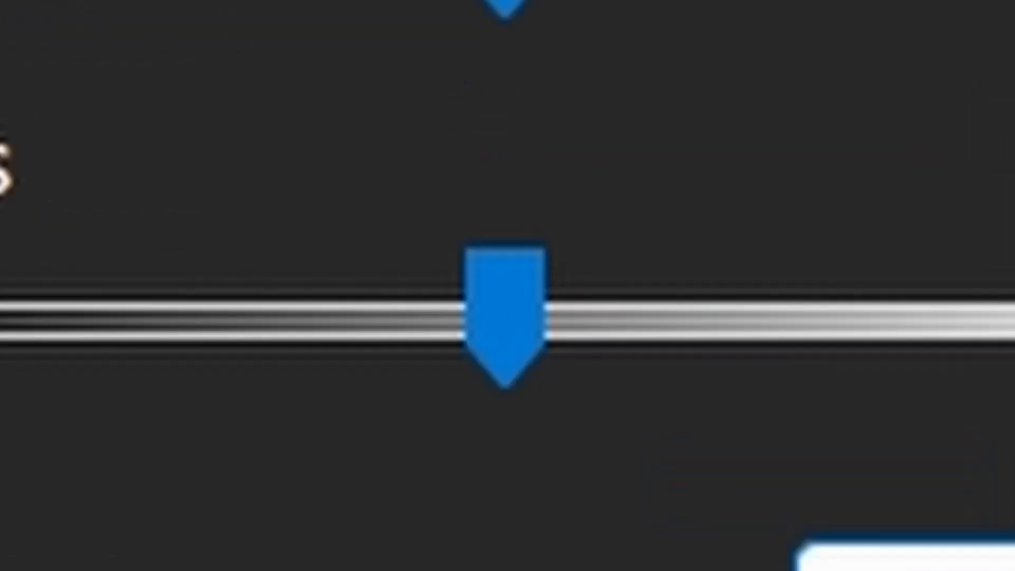
left_click_drag(475, 317, 405, 318)
left_click(549, 344)
- Duplicate the black silhouette layer, and temporarily hide the top portrait layer to check the silhouette beneath it
key("ctrl+shift+d")
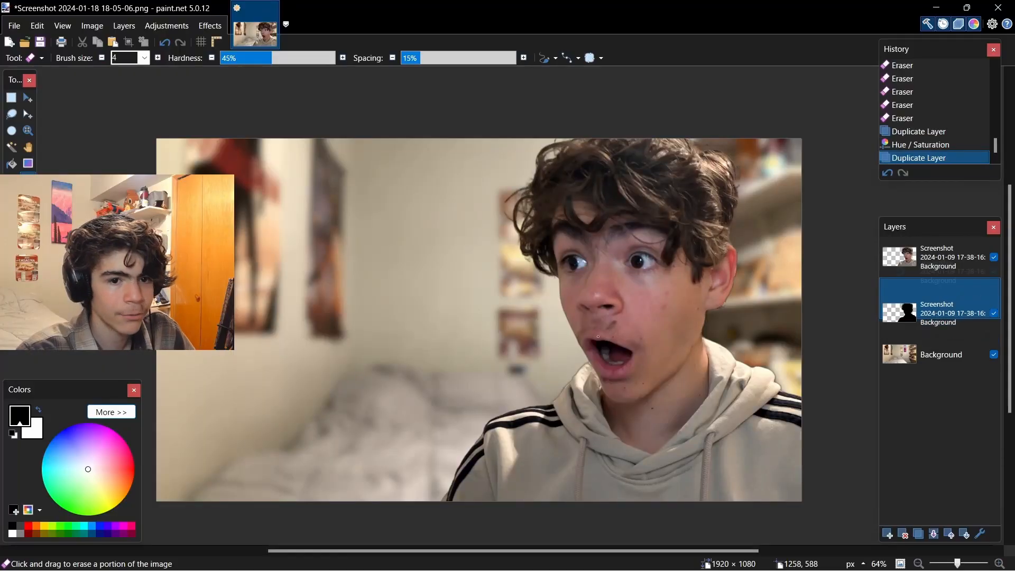
left_click(994, 257)
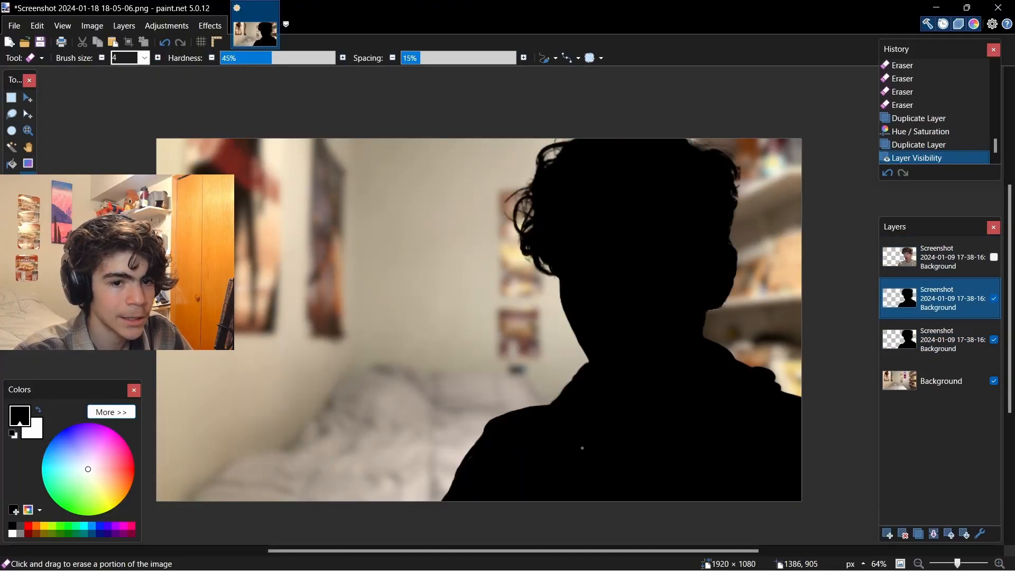
left_click(994, 257)
- Duplicate the black silhouette layer again and turn the copy white with Hue / Saturation lightness 100
key("ctrl+shift+d")
key("ctrl+shift+u")
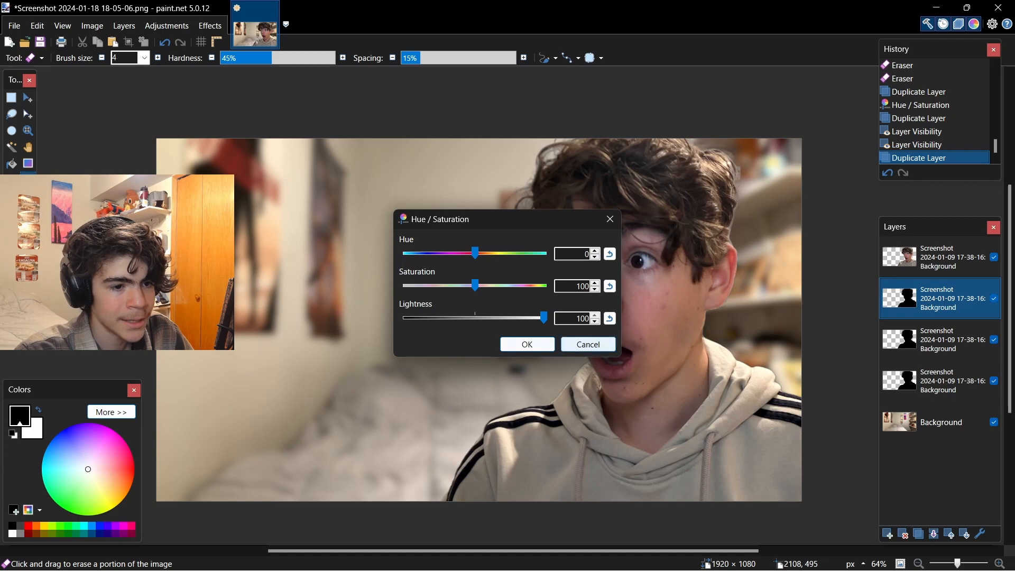
left_click(527, 344)
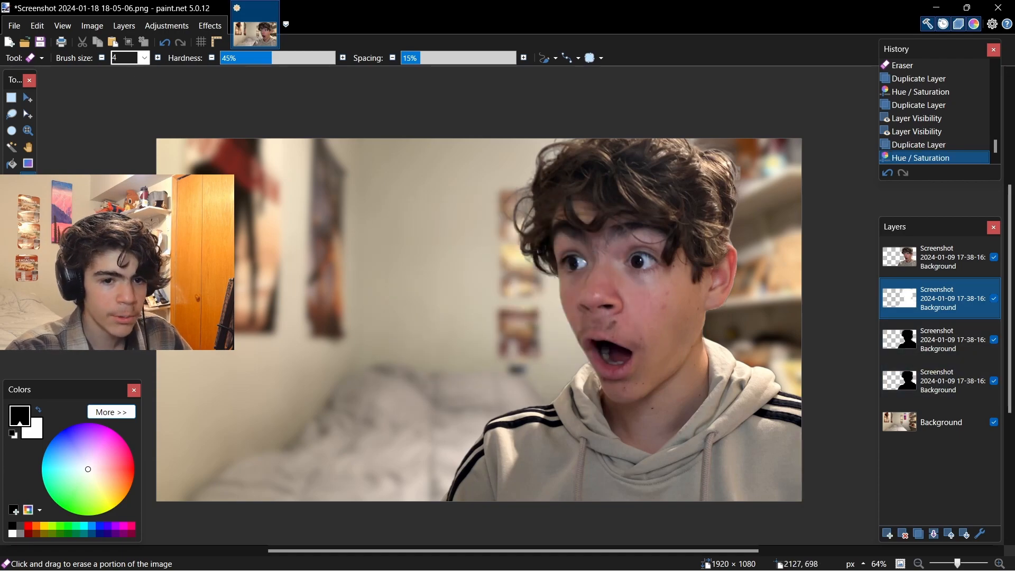
- Dilate the white silhouette with the Morphology distortion at width and height 25 to form an outline around the portrait
left_click(210, 25)
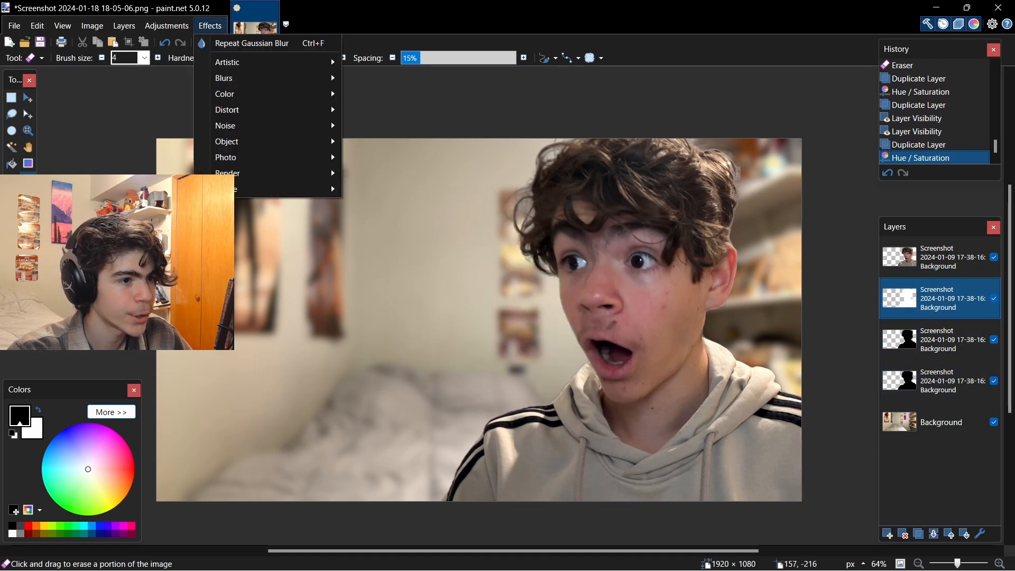
mouse_move(328, 106)
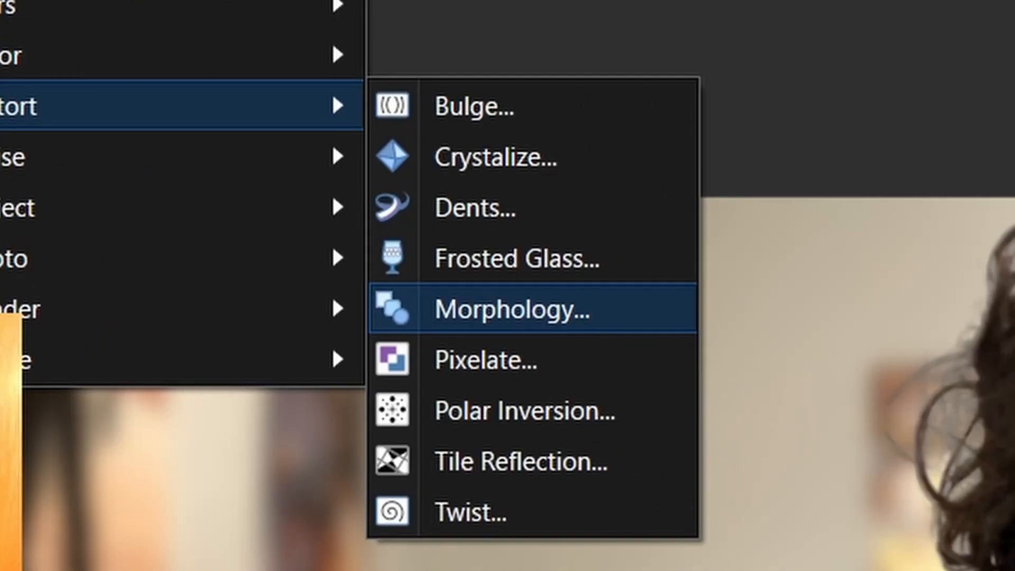
left_click(894, 500)
left_click_drag(203, 285, 230, 284)
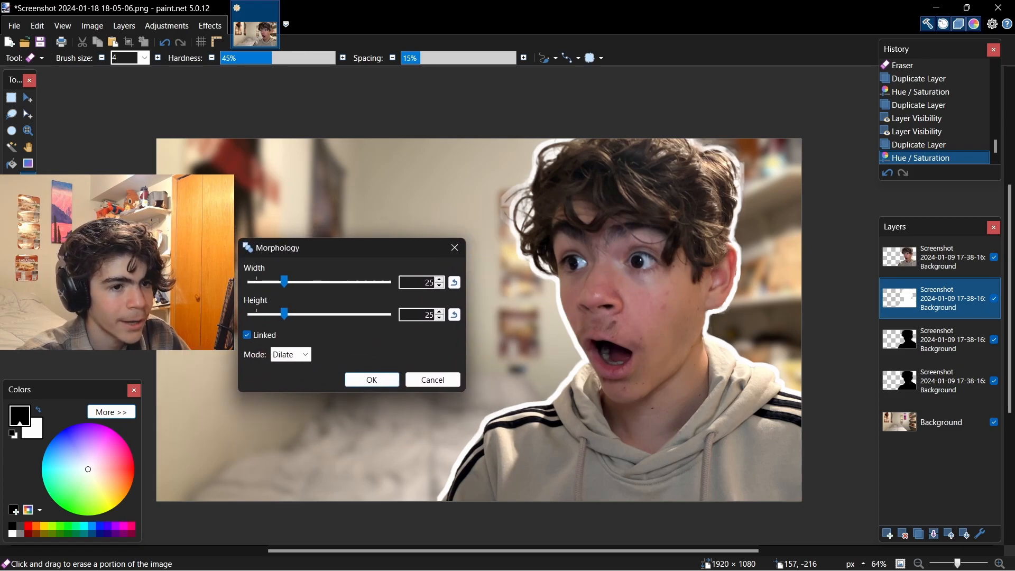
key("Return")
- Examine the white outline around the hair, face and shoulders closely for stray marks and rough edges
scroll(492, 169, "up", 5)
scroll(492, 169, "up", 6)
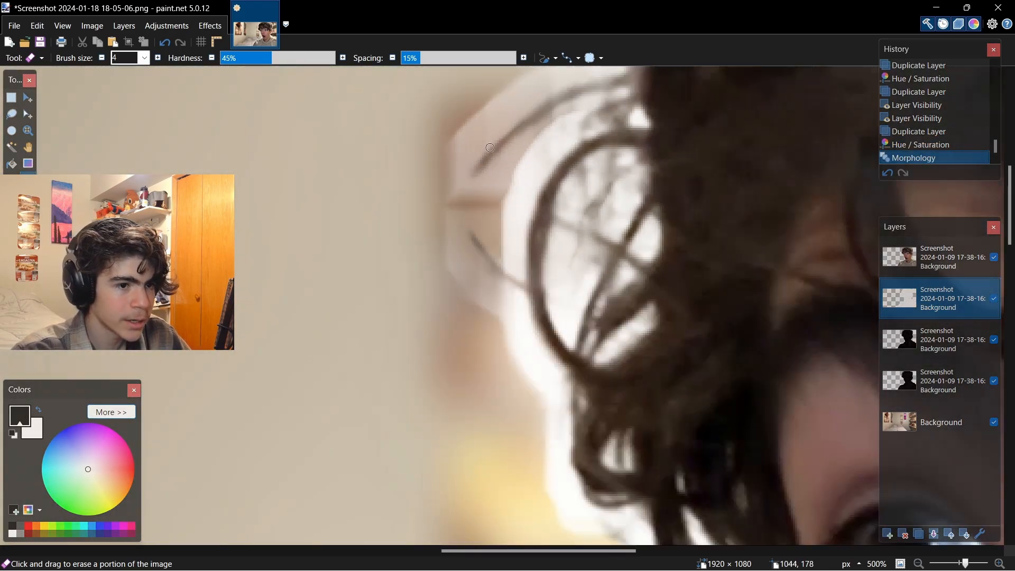
scroll(475, 254, "down", 9)
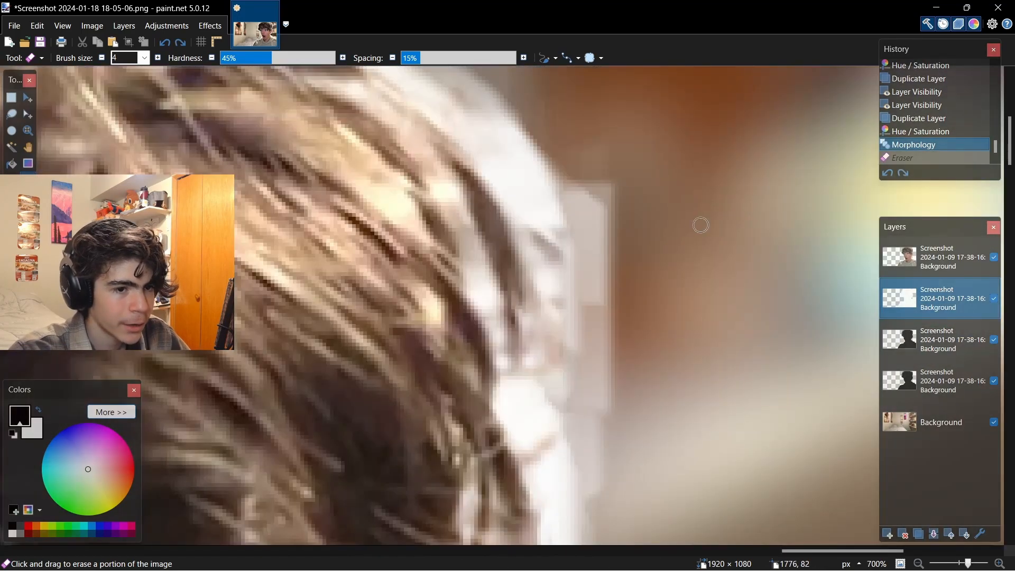
scroll(650, 274, "down", 2)
scroll(592, 232, "down", 4)
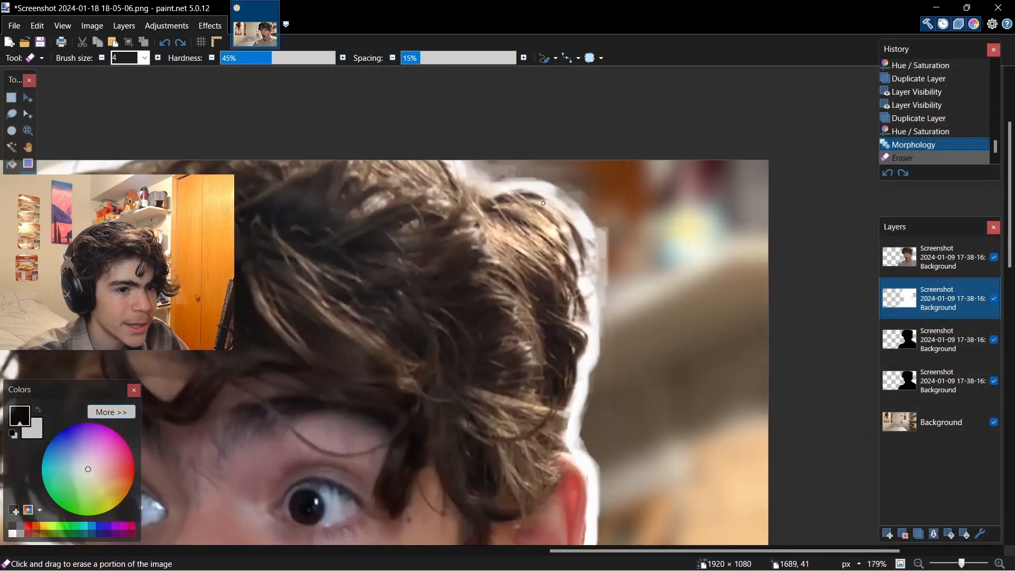
left_click_drag(538, 196, 730, 214)
scroll(706, 175, "up", 4)
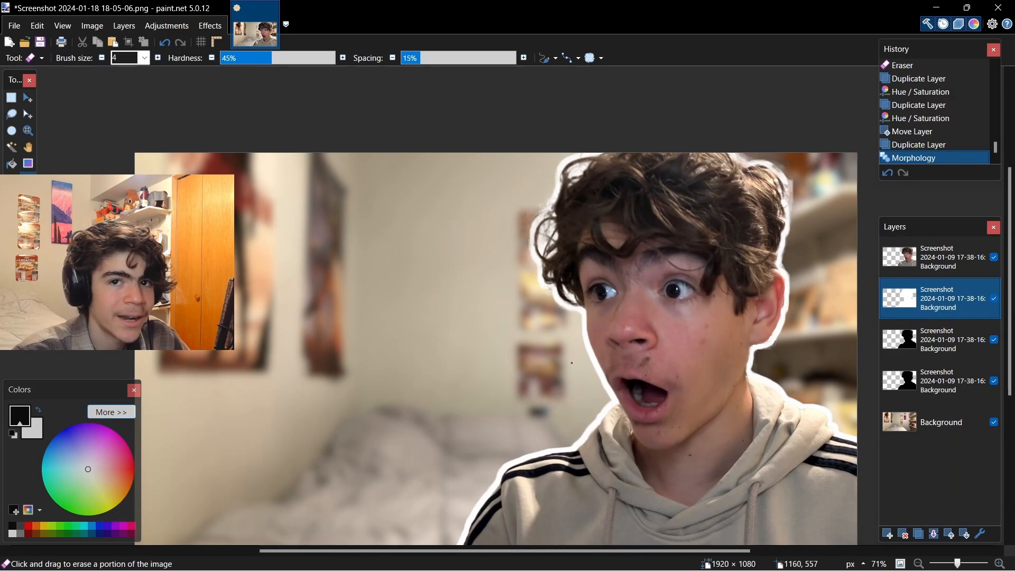
scroll(571, 363, "up", 6)
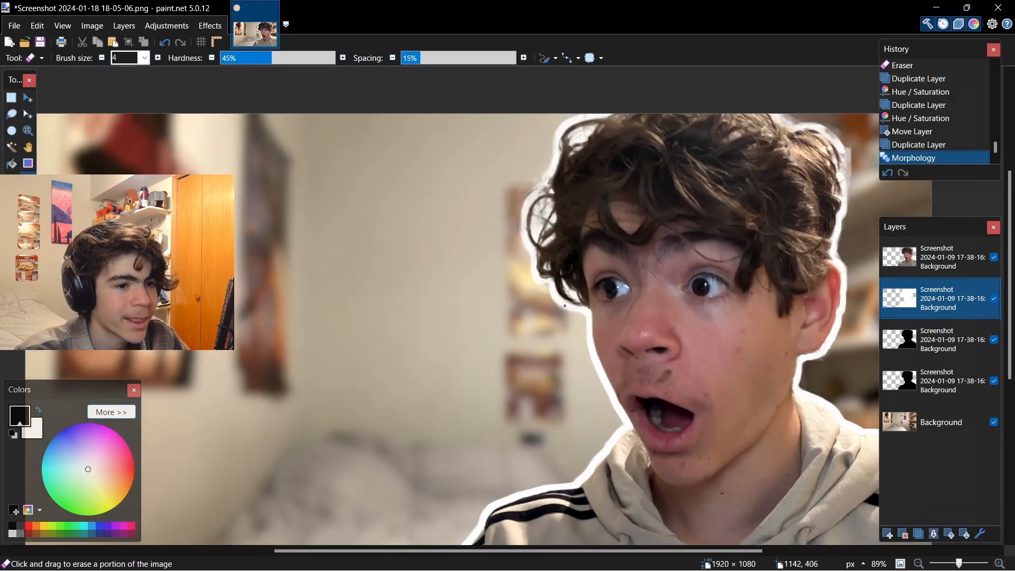
scroll(511, 364, "up", 5)
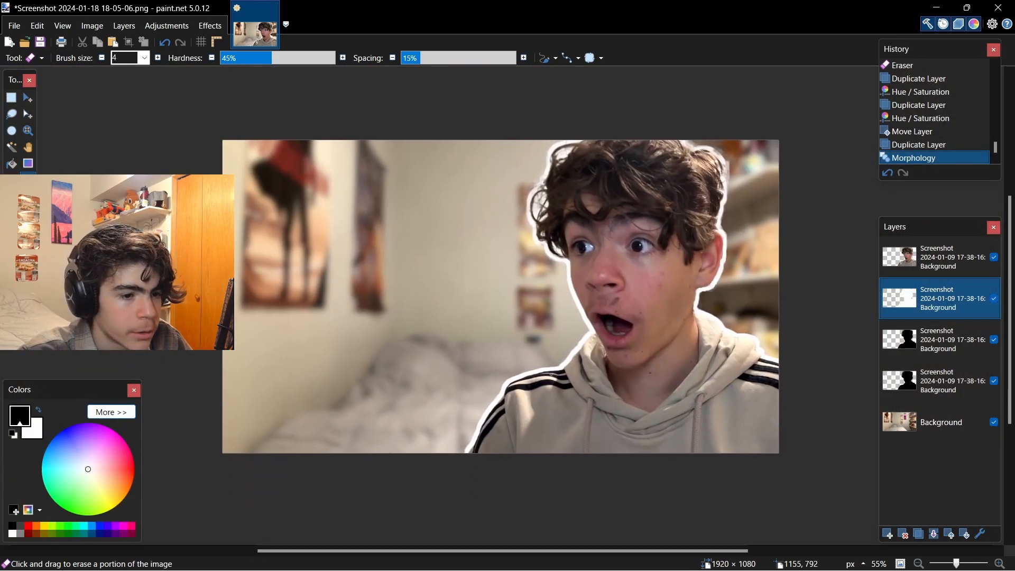
scroll(541, 379, "down", 4)
scroll(540, 379, "up", 3)
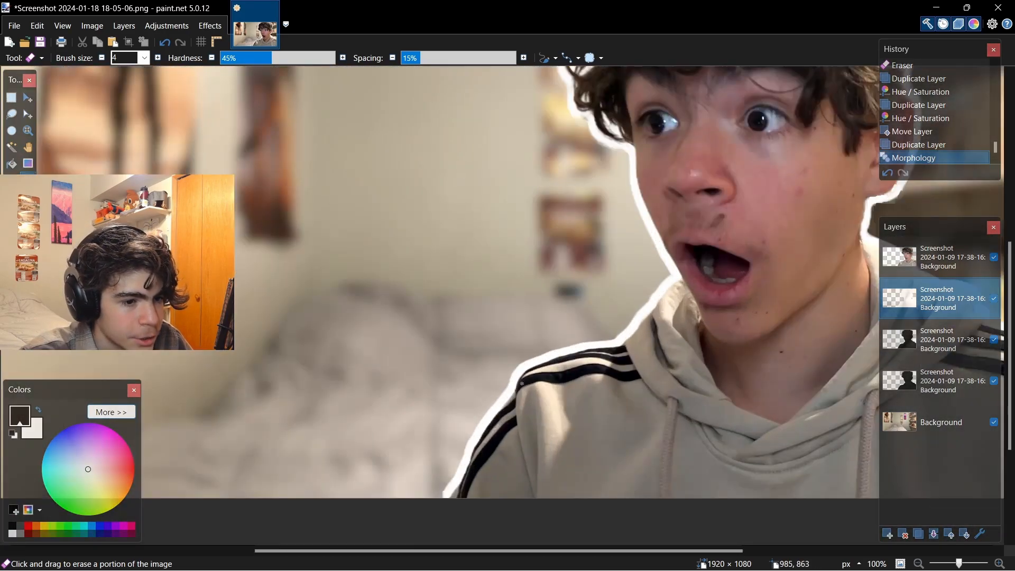
scroll(541, 379, "down", 5)
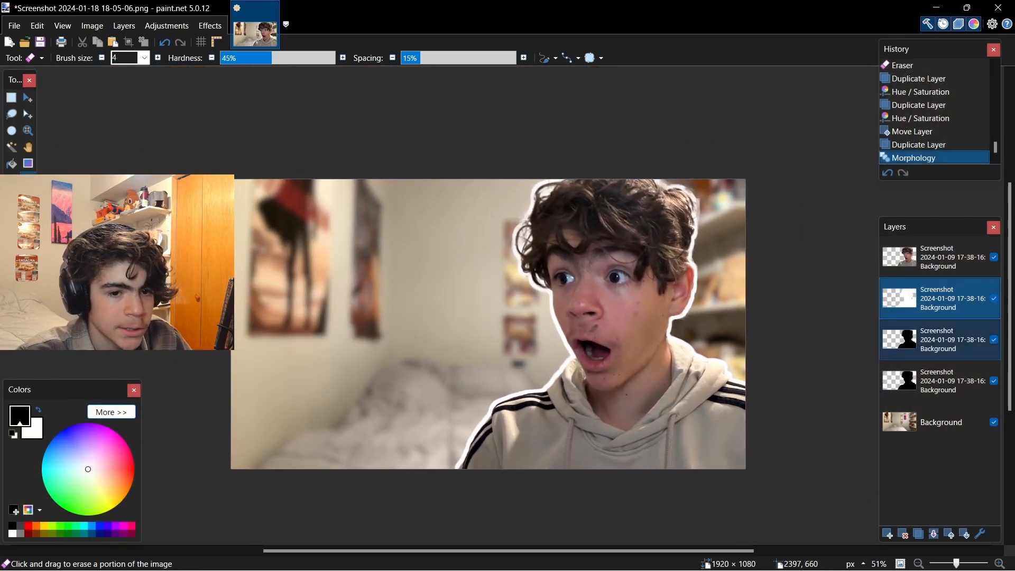
- Apply a Gaussian Blur to the upper black silhouette layer to make a soft shadow behind the outline
left_click(931, 340)
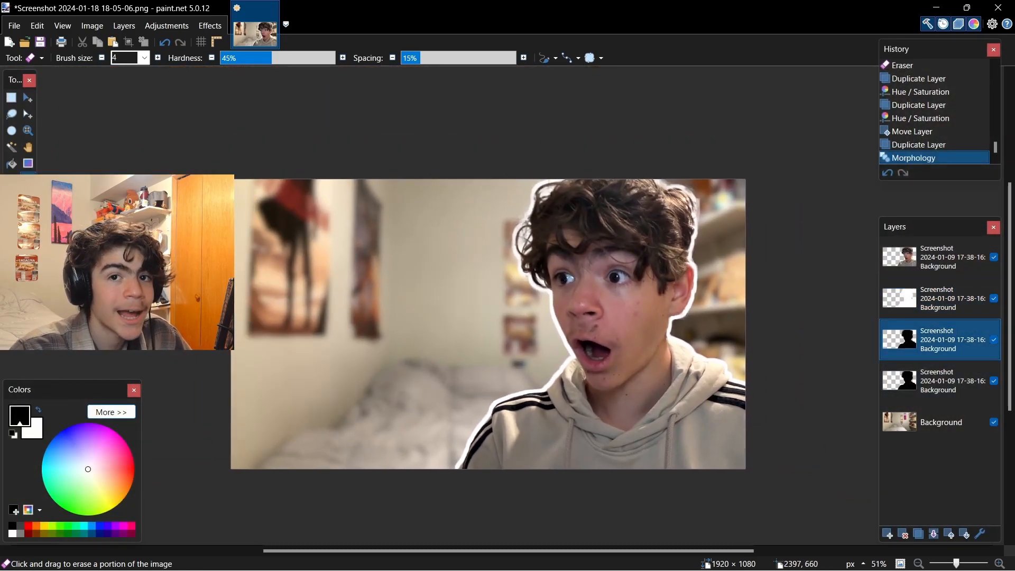
left_click(209, 26)
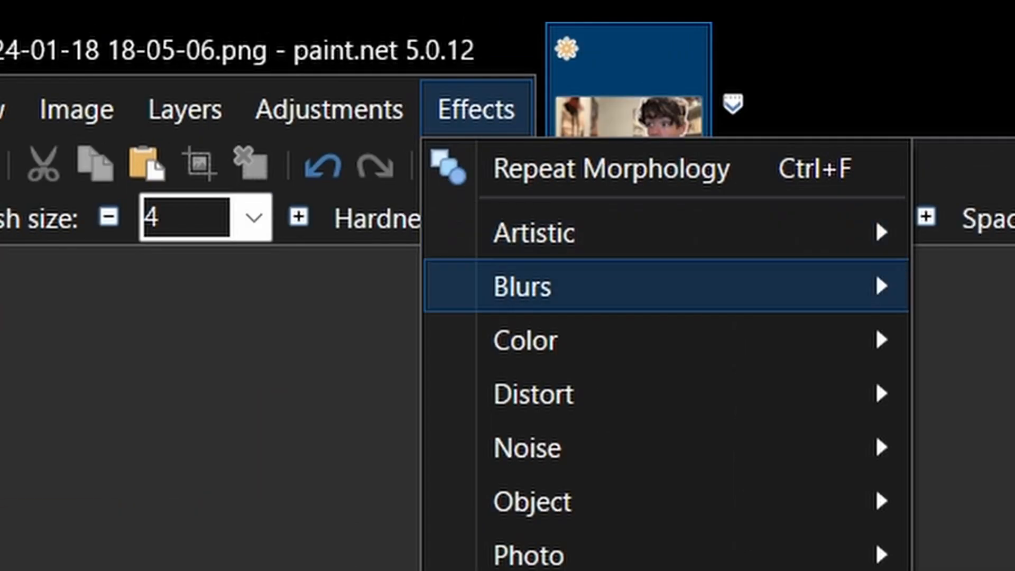
mouse_move(322, 79)
left_click(988, 395)
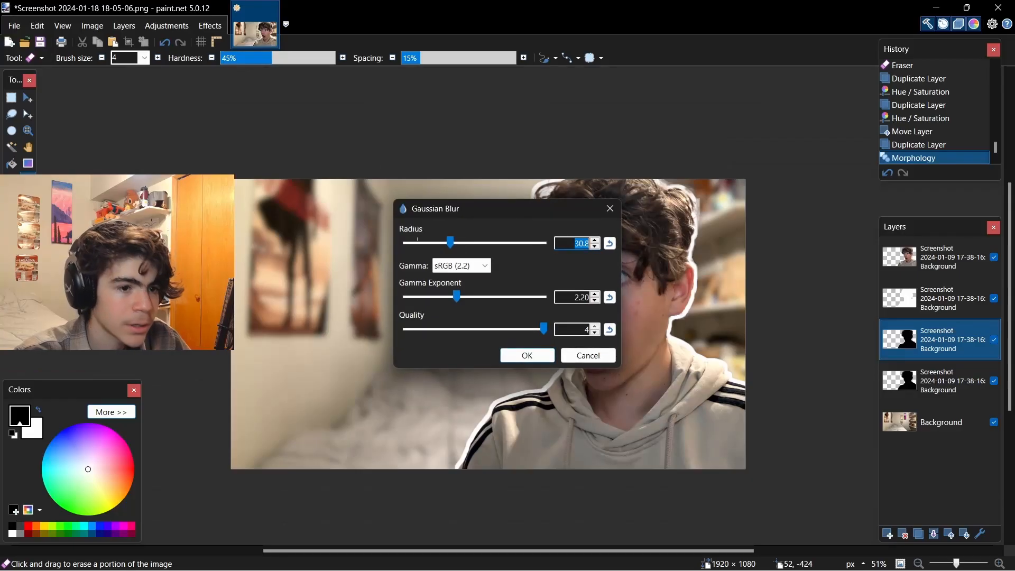
left_click_drag(497, 208, 229, 265)
left_click_drag(201, 300, 276, 300)
left_click(258, 412)
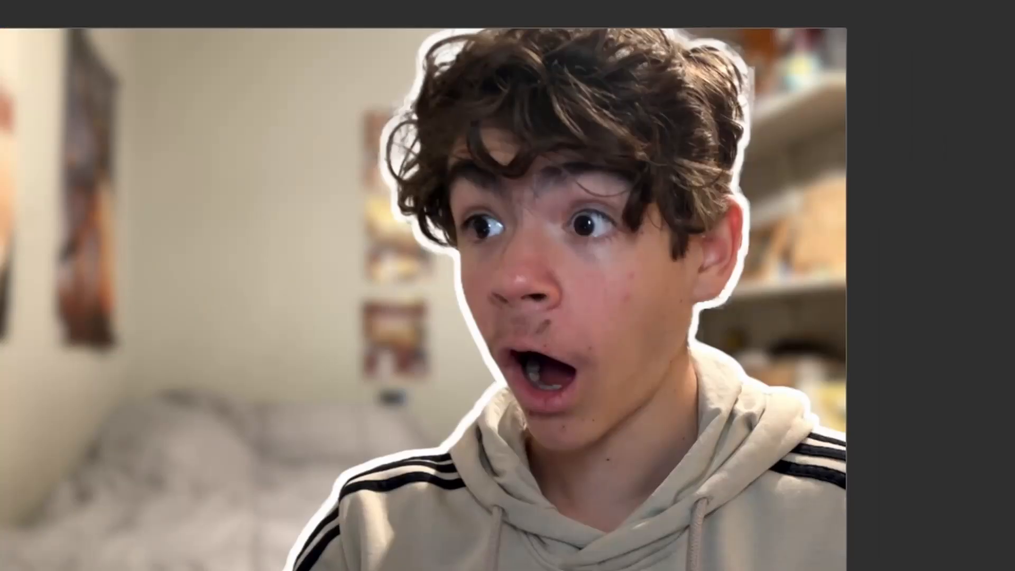
- Apply a Gaussian Blur with a radius above 177 to the lower black silhouette layer to spread a wider shadow
left_click(210, 25)
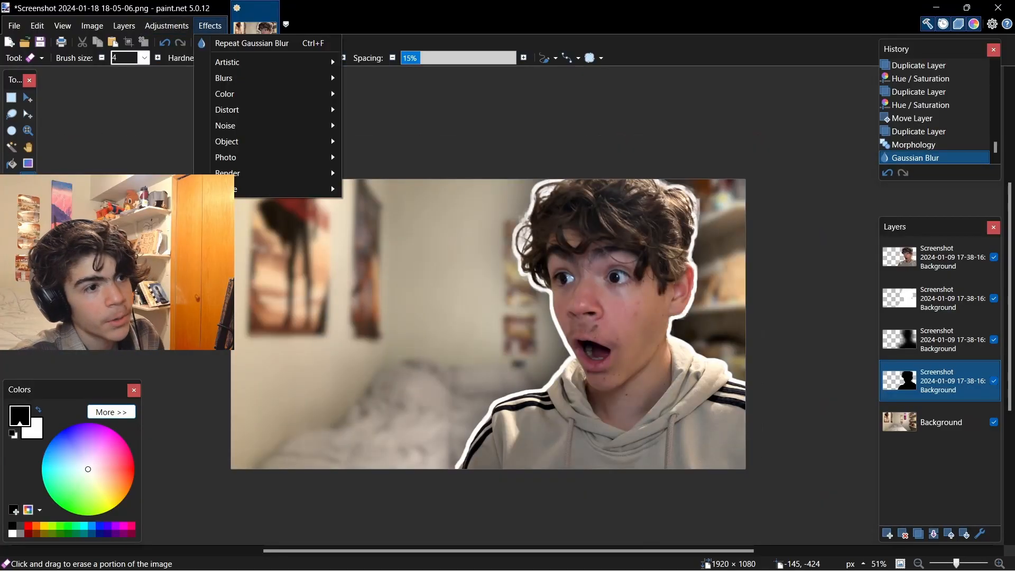
mouse_move(224, 78)
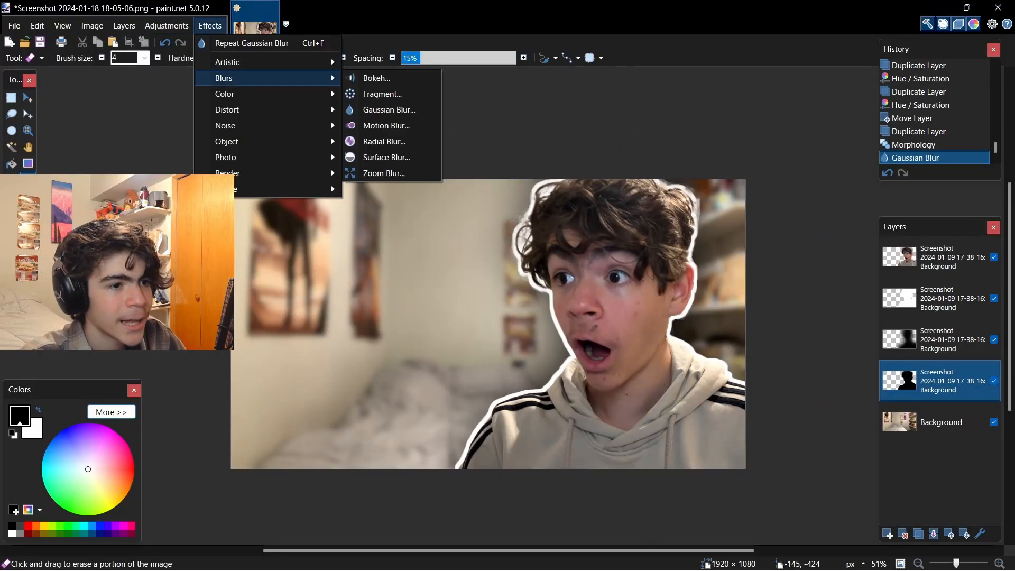
left_click(389, 109)
left_click_drag(475, 209, 233, 233)
left_click(161, 268)
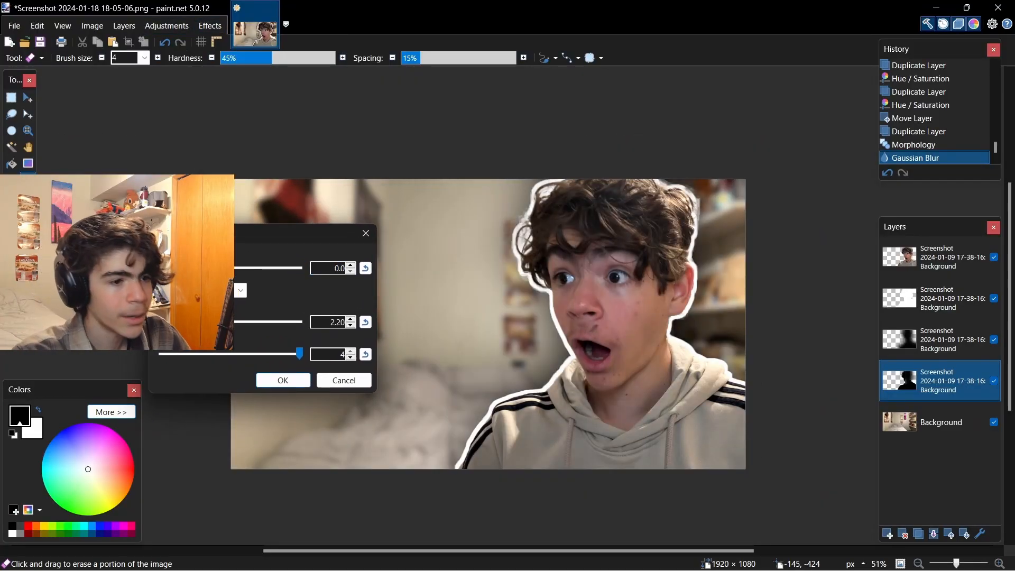
left_click_drag(174, 268, 267, 268)
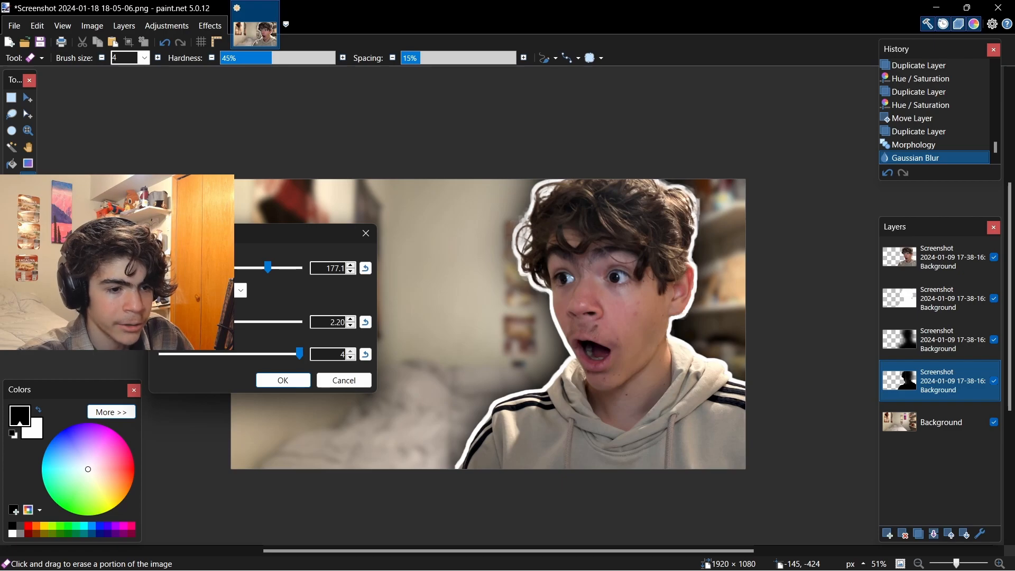
left_click_drag(268, 268, 276, 268)
left_click(283, 380)
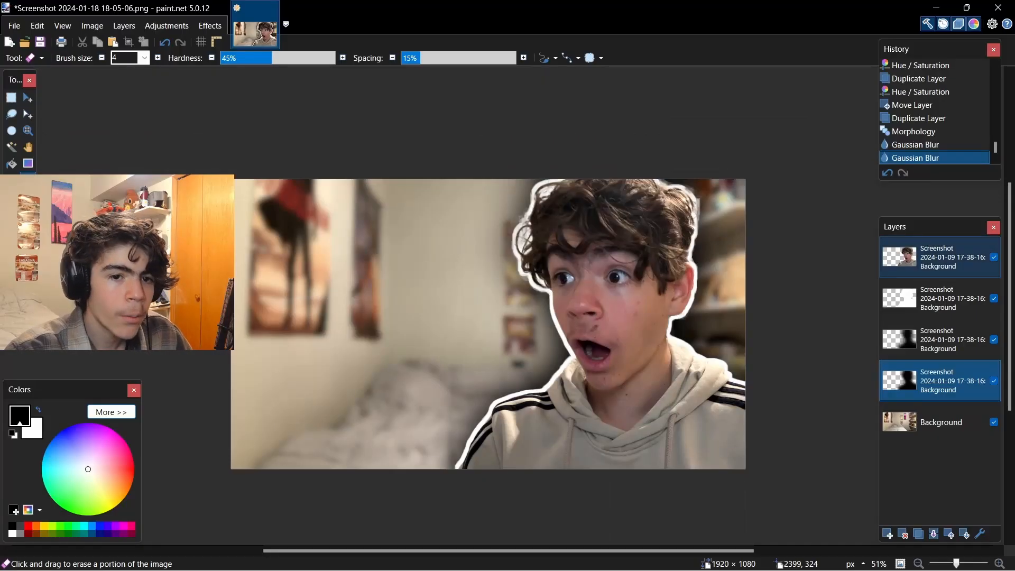
- Apply Hue / Saturation to the top portrait layer with saturation 115 and lightness 0
left_click(940, 258)
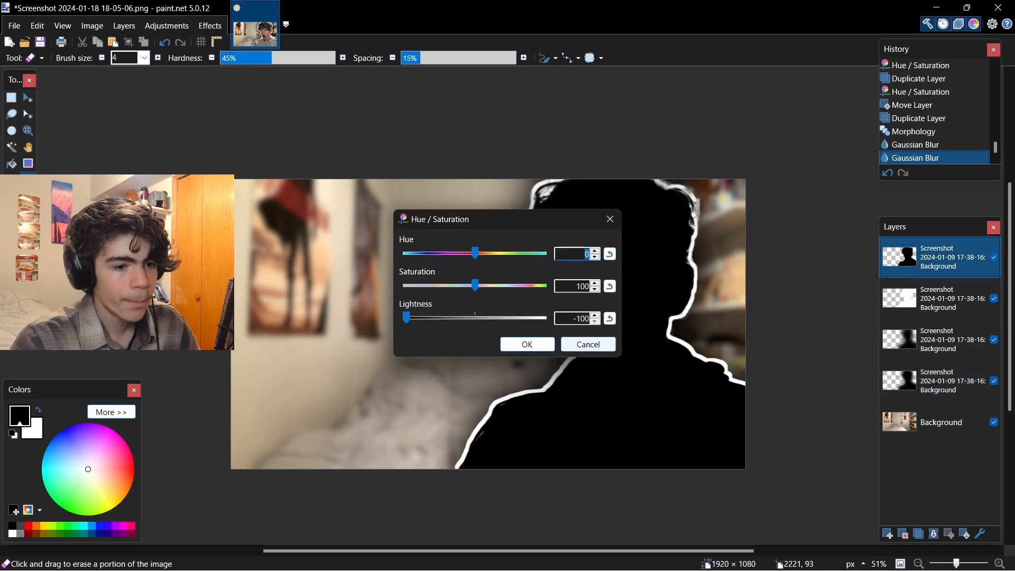
left_click(609, 318)
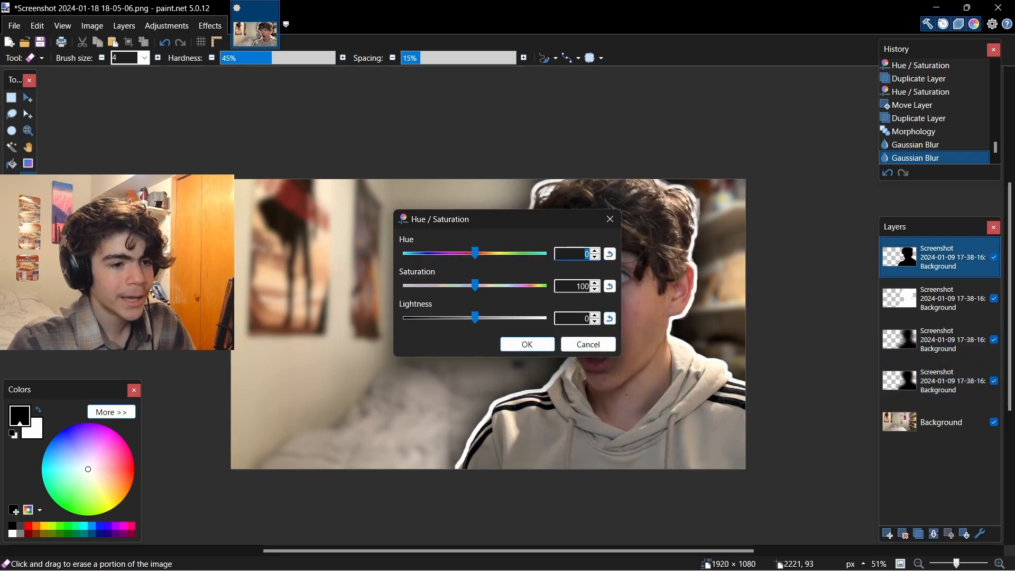
left_click_drag(520, 219, 337, 226)
left_click_drag(292, 292, 302, 293)
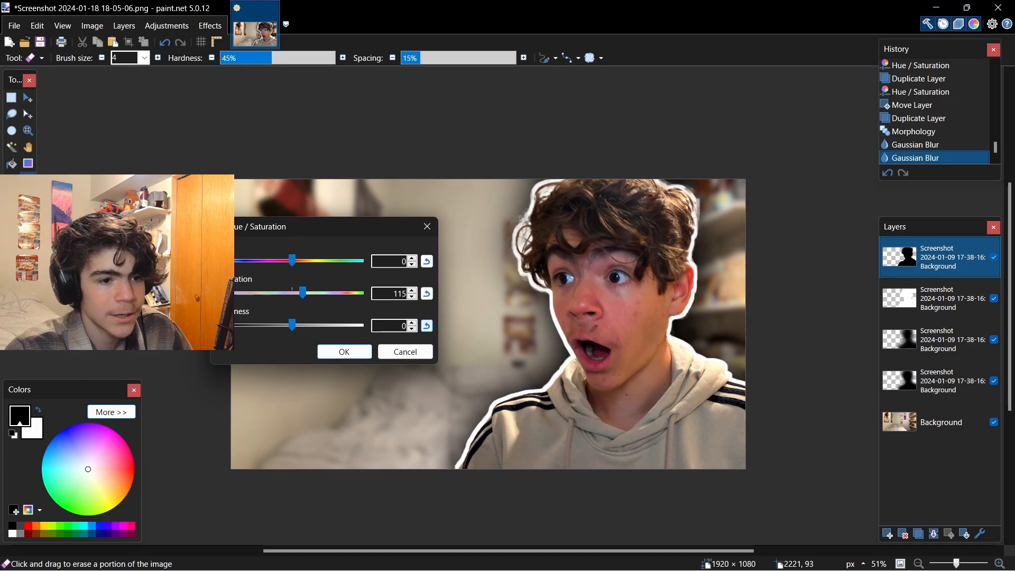
left_click(344, 351)
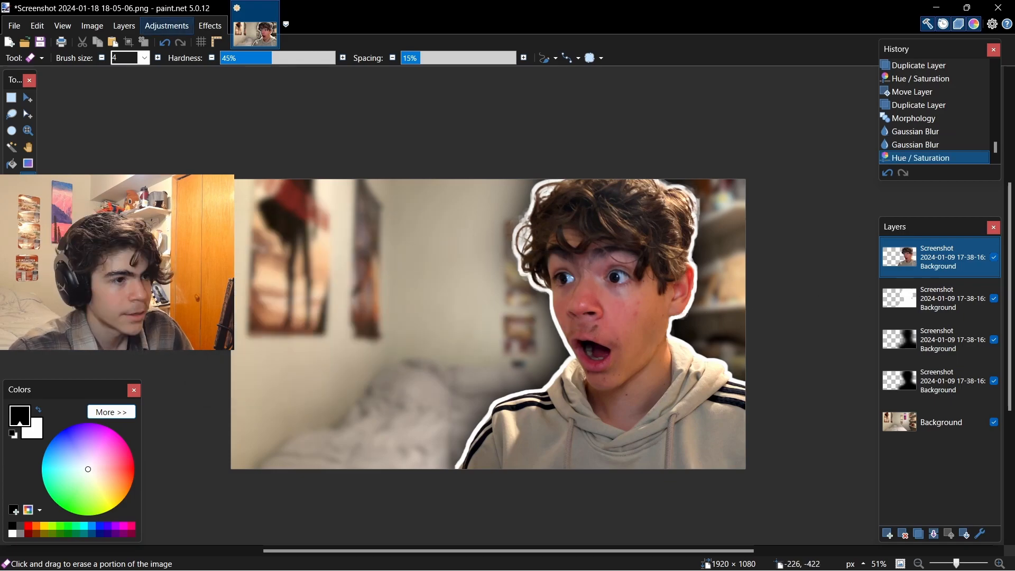
- Adjust the portrait layer's Brightness / Contrast to brightness 15 and contrast 14
left_click(167, 26)
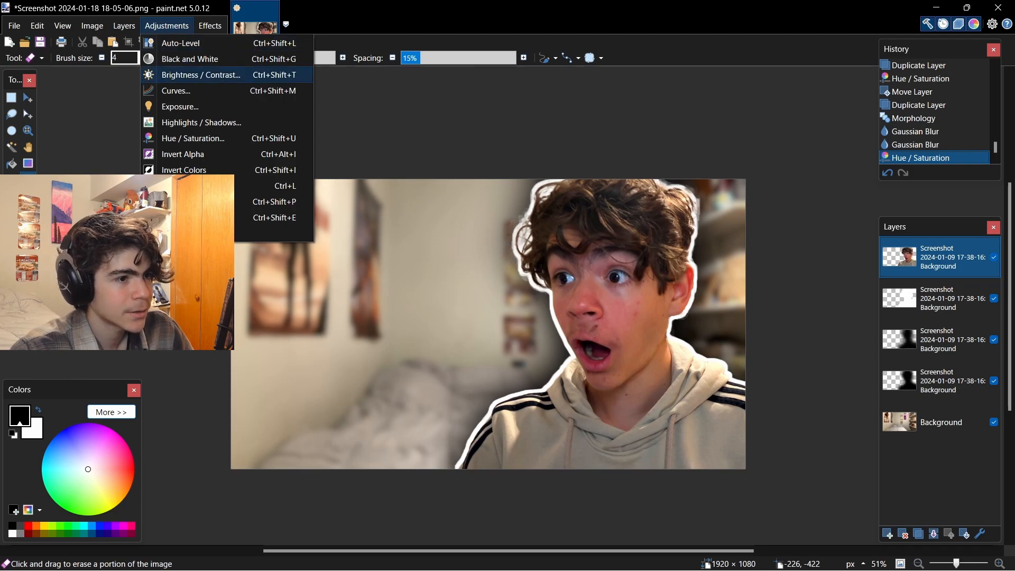
left_click(196, 75)
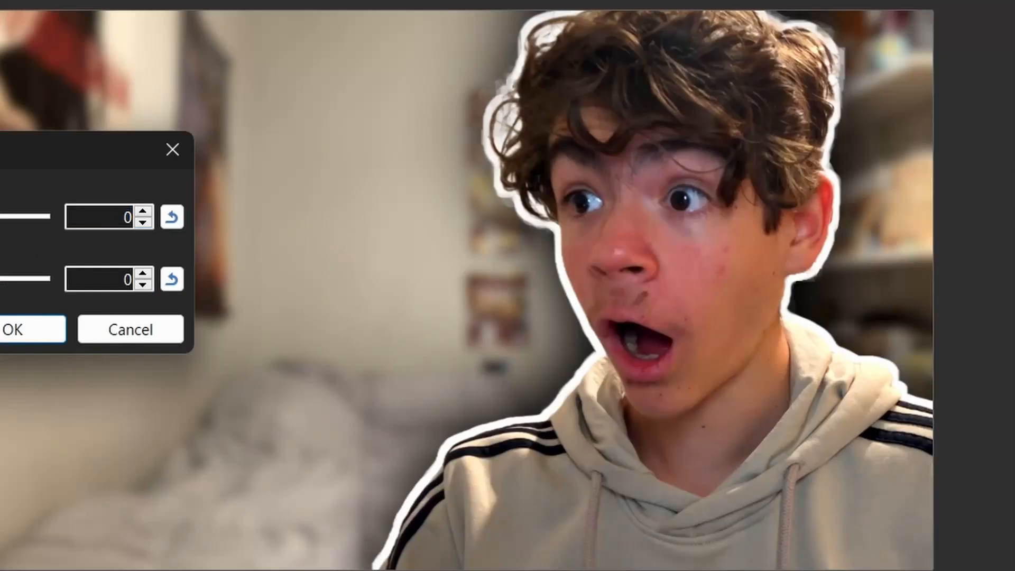
left_click_drag(218, 286, 223, 285)
left_click_drag(0, 217, 6, 217)
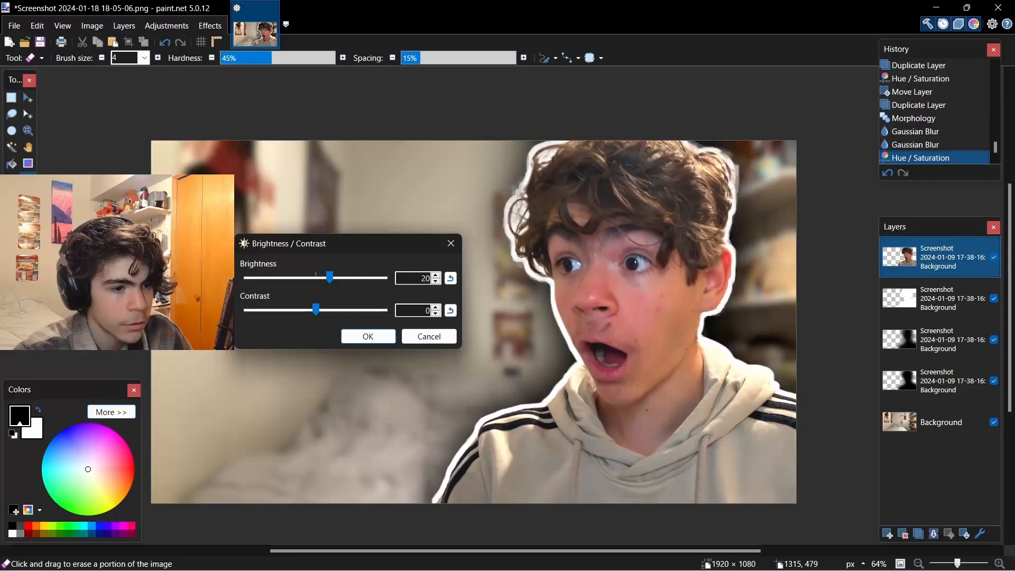
left_click_drag(316, 309, 321, 310)
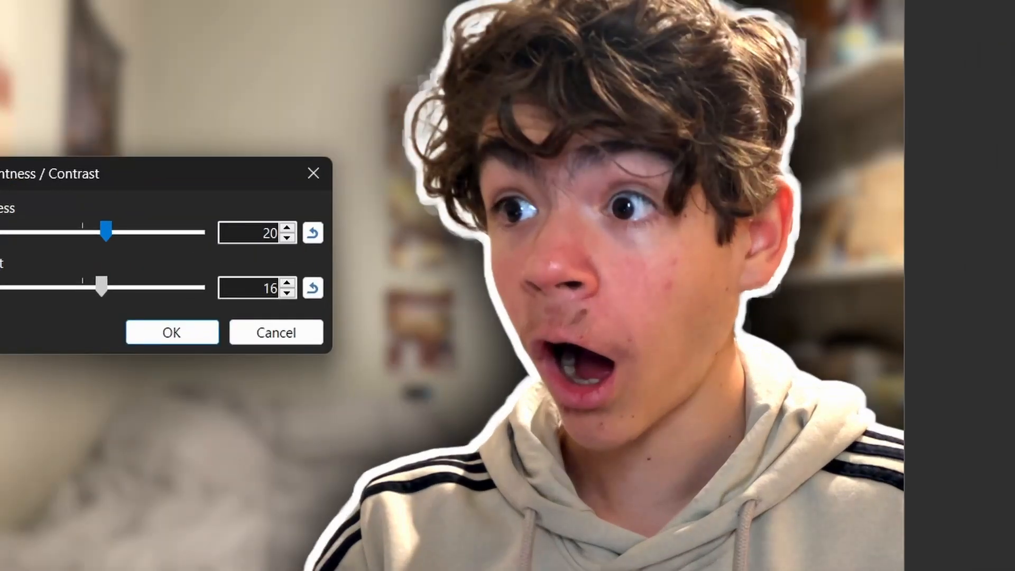
left_click_drag(106, 232, 102, 231)
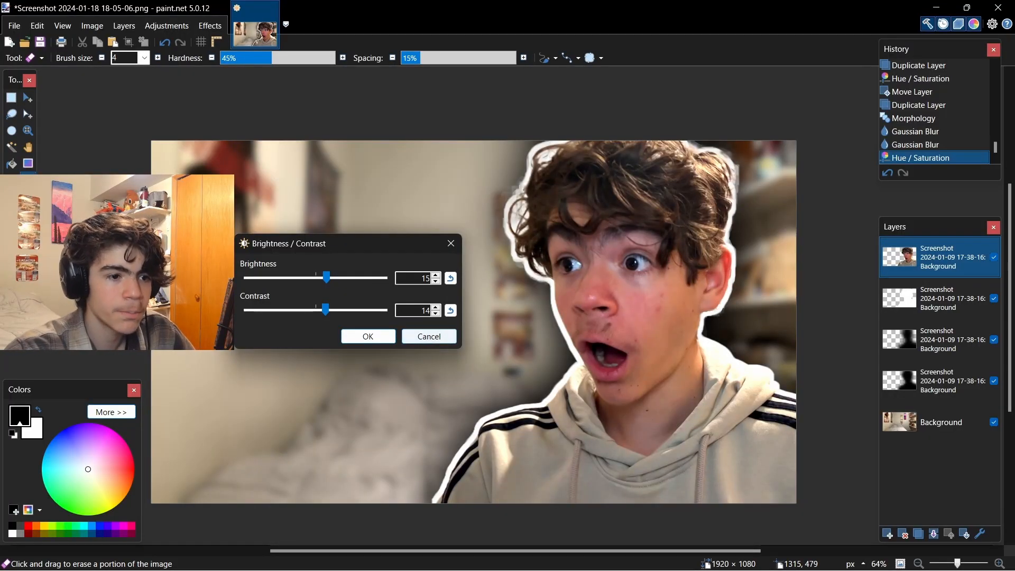
left_click(368, 336)
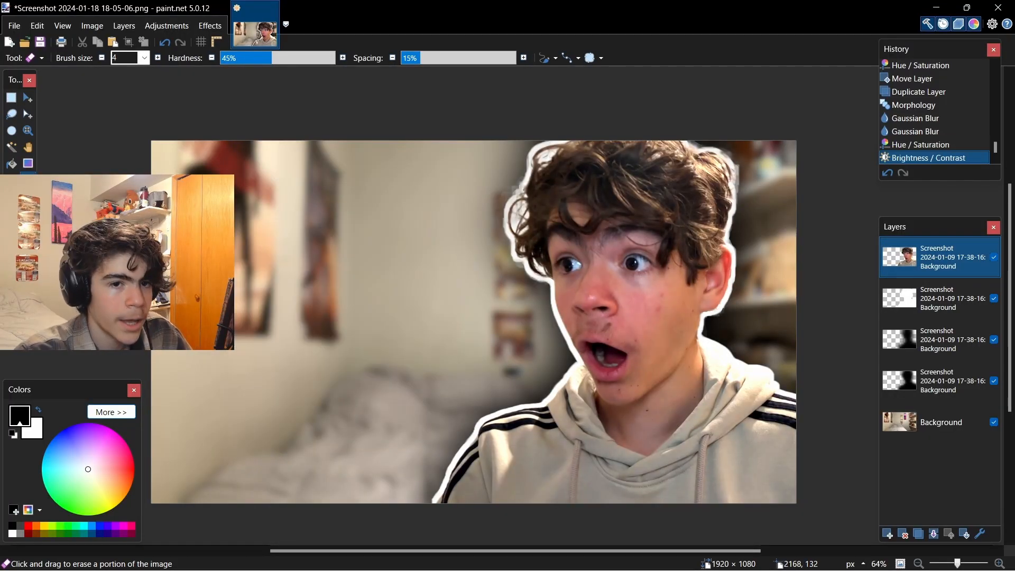
- Compare the portrait with and without the brightness and contrast adjustment, and review the whole thumbnail at different sizes
left_click(888, 173)
left_click(903, 173)
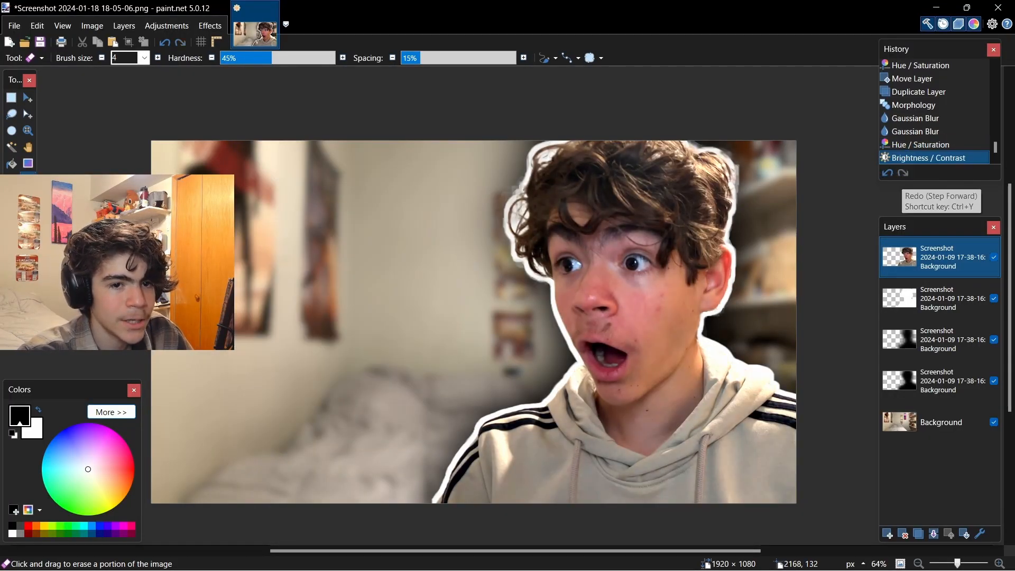
scroll(626, 308, "down", 3)
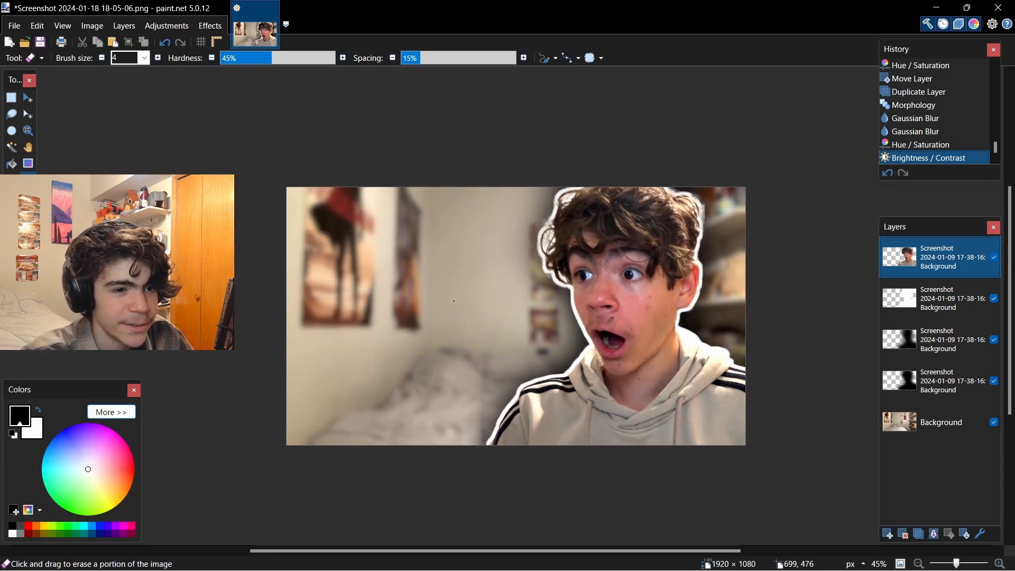
scroll(439, 323, "up", 2)
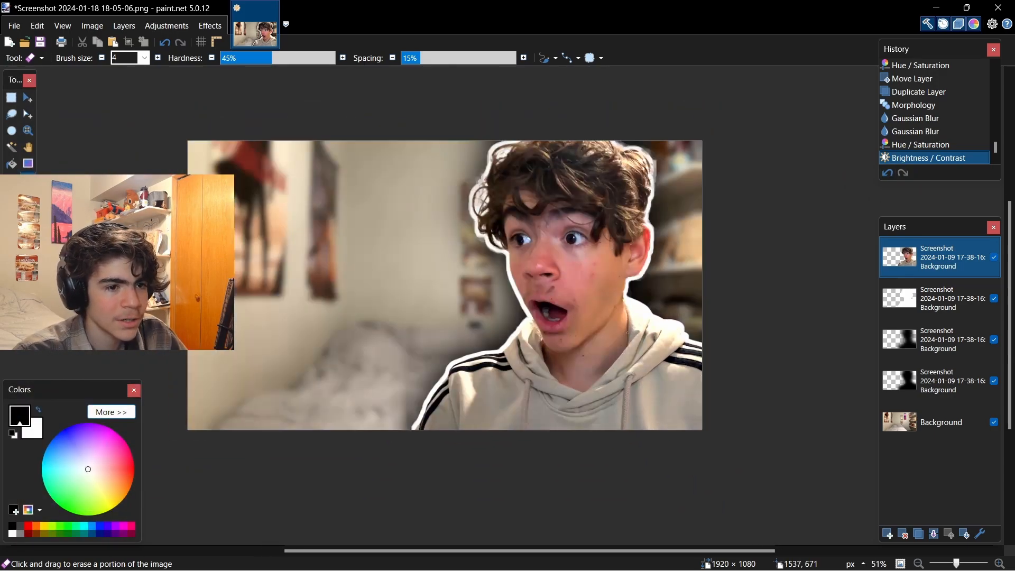
scroll(442, 335, "down", 3)
scroll(429, 335, "up", 2)
scroll(418, 333, "down", 2)
scroll(597, 343, "up", 4)
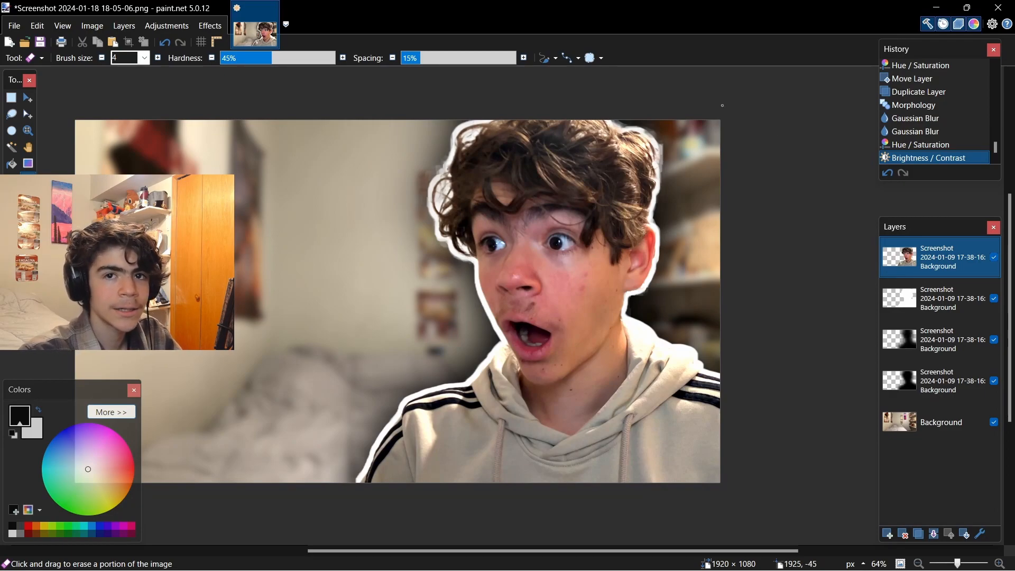
- Merge the portrait layer with its white outline, and merge the two blurred black shadow layers into one
key("ctrl+m")
key("ctrl+m")
key("ctrl+m")
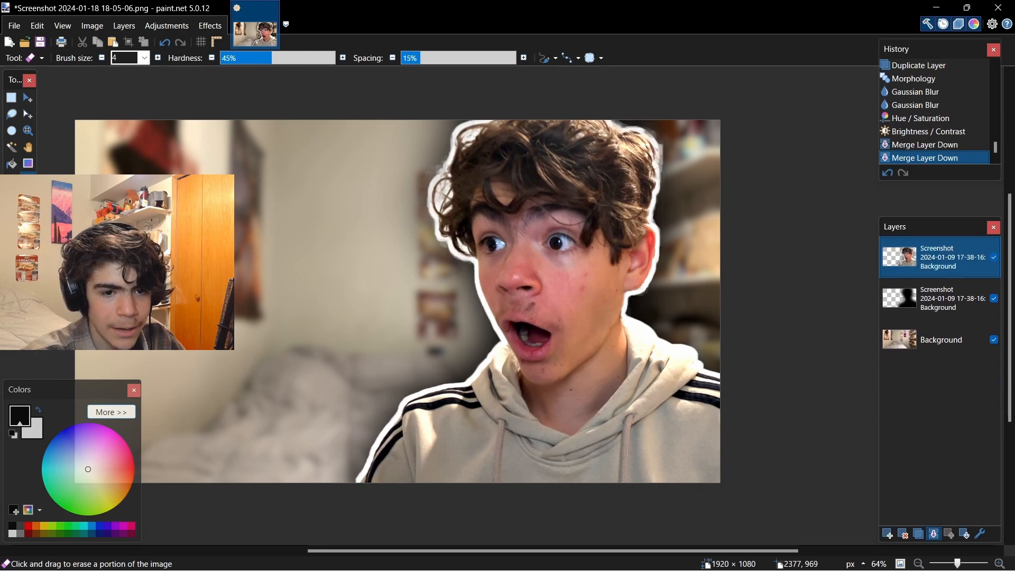
- Circle the empty area beside the portrait with a red paintbrush at size 30, and undo the strokes
scroll(470, 239, "down", 4)
scroll(471, 241, "up", 5)
scroll(476, 254, "down", 4)
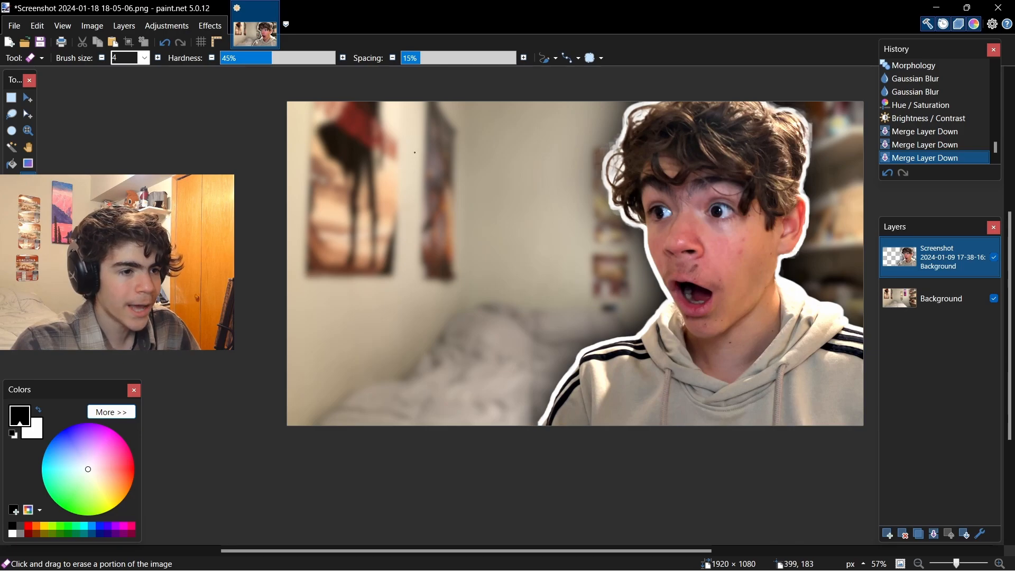
mouse_move(370, 148)
left_mouse_down()
mouse_move(341, 373)
mouse_move(293, 341)
left_mouse_up()
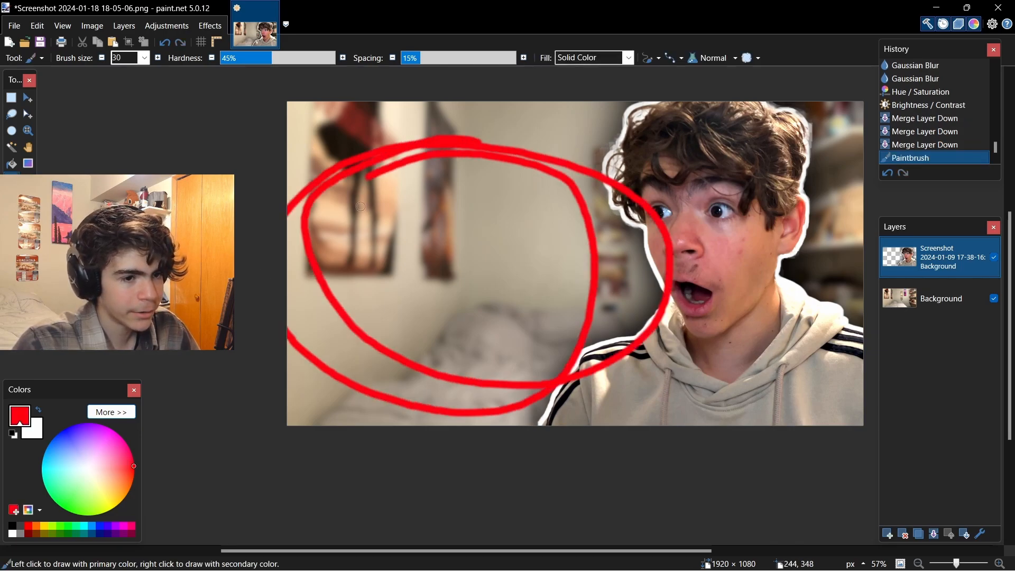
key("ctrl+z")
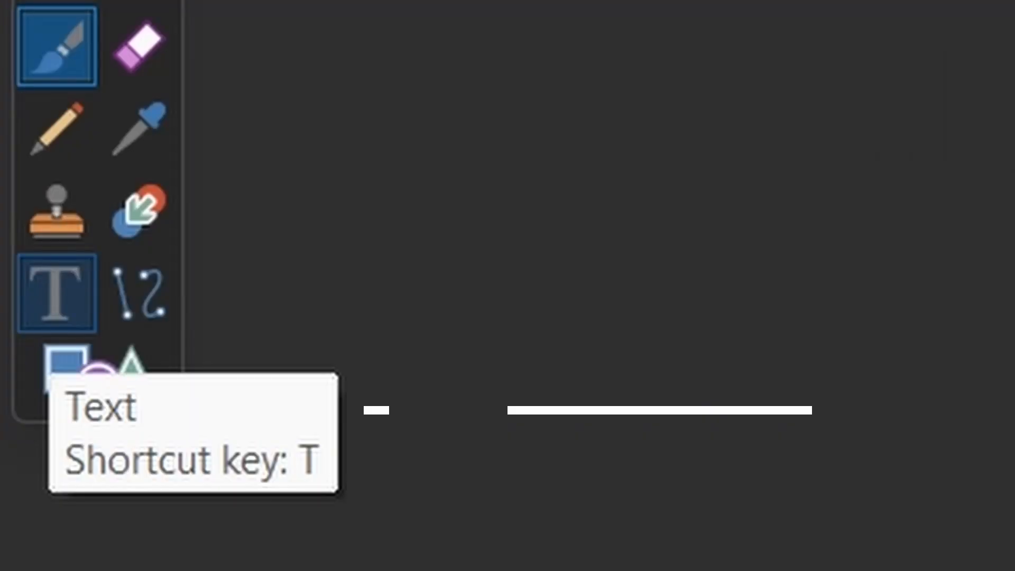
- Add the white two-line text "thumbnail tutorial" in Arial Black at size 155 on a new layer beside the portrait
left_click(54, 292)
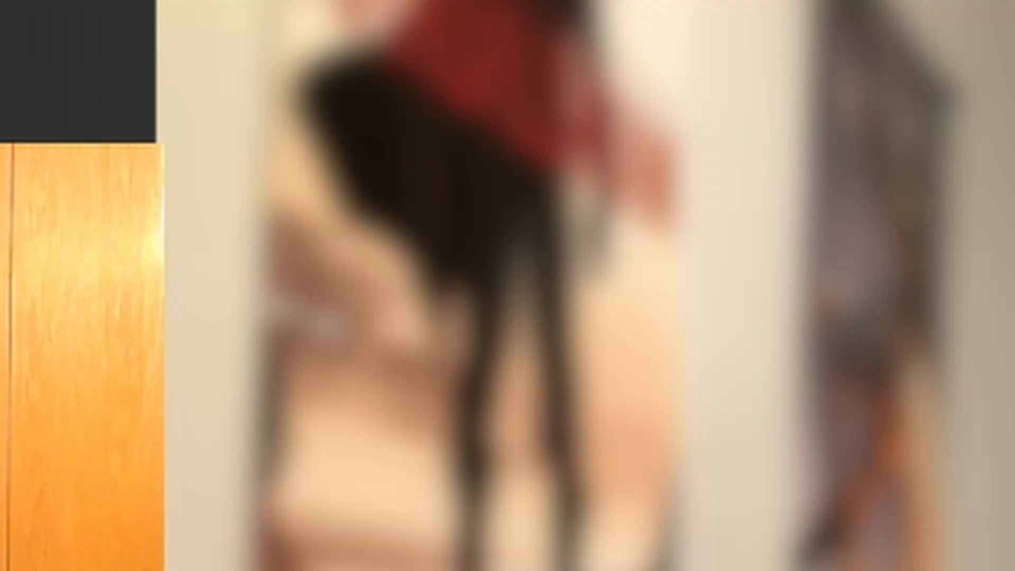
left_click(294, 299)
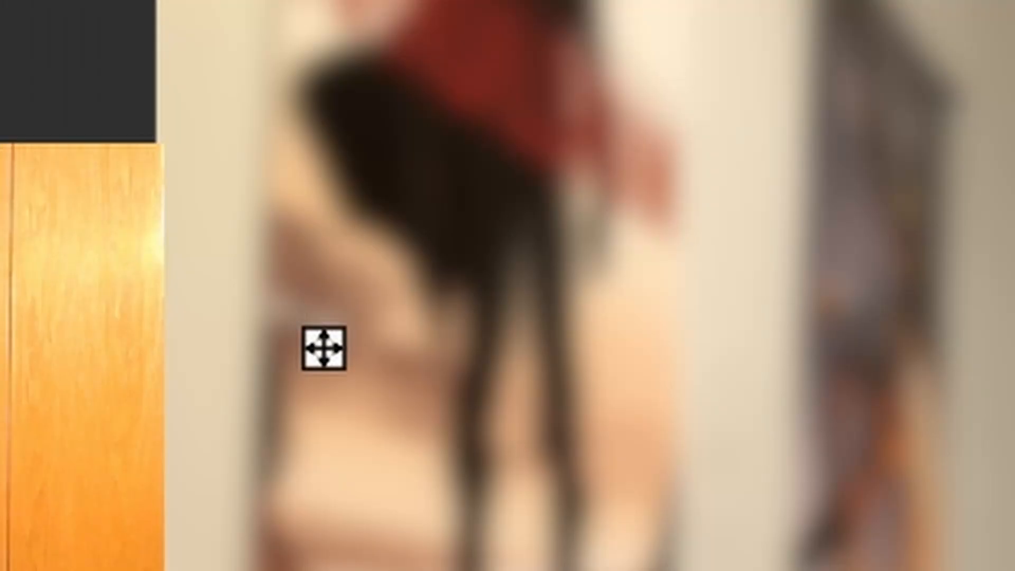
type("awkudhasgjkdhaw")
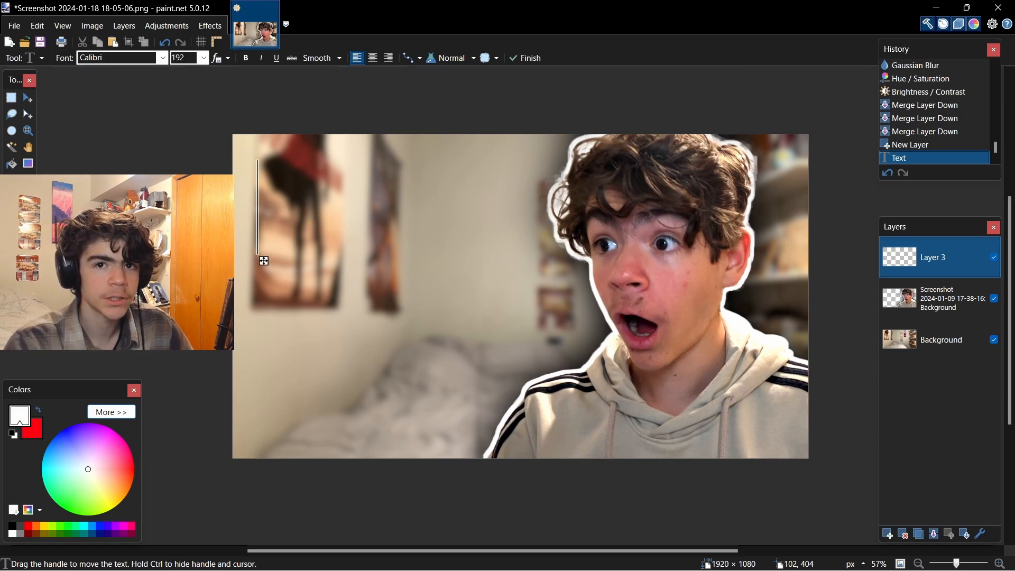
mouse_move(263, 260)
left_mouse_down()
mouse_move(264, 248)
mouse_move(404, 313)
mouse_move(257, 245)
left_mouse_up()
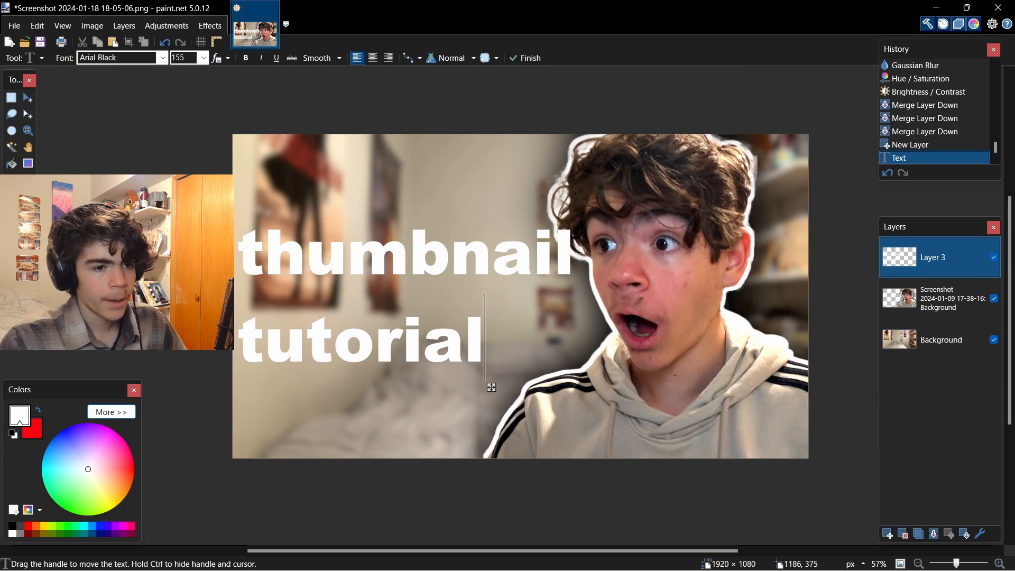
- Move the "thumbnail tutorial" text layer beneath the portrait layer so the face overlaps the lettering
scroll(564, 243, "up", 1)
scroll(560, 233, "up", 8)
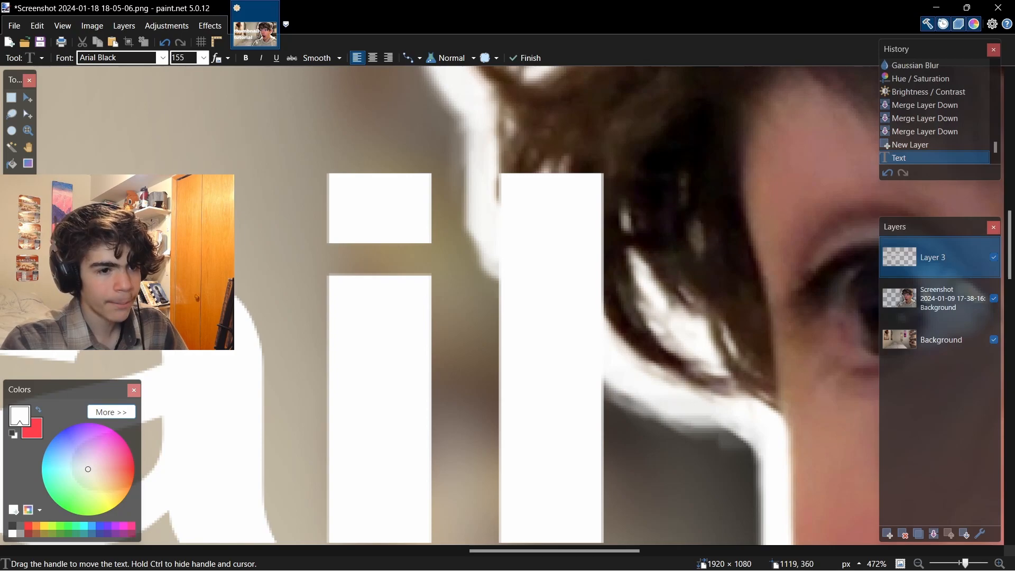
scroll(588, 269, "down", 10)
left_click_drag(943, 298, 943, 259)
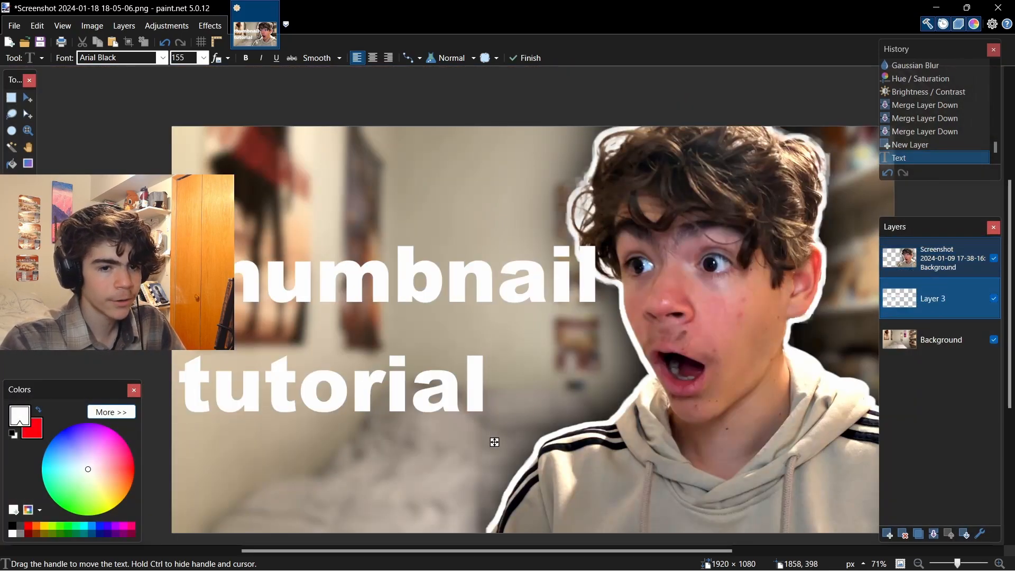
scroll(584, 294, "up", 4)
scroll(630, 278, "down", 2)
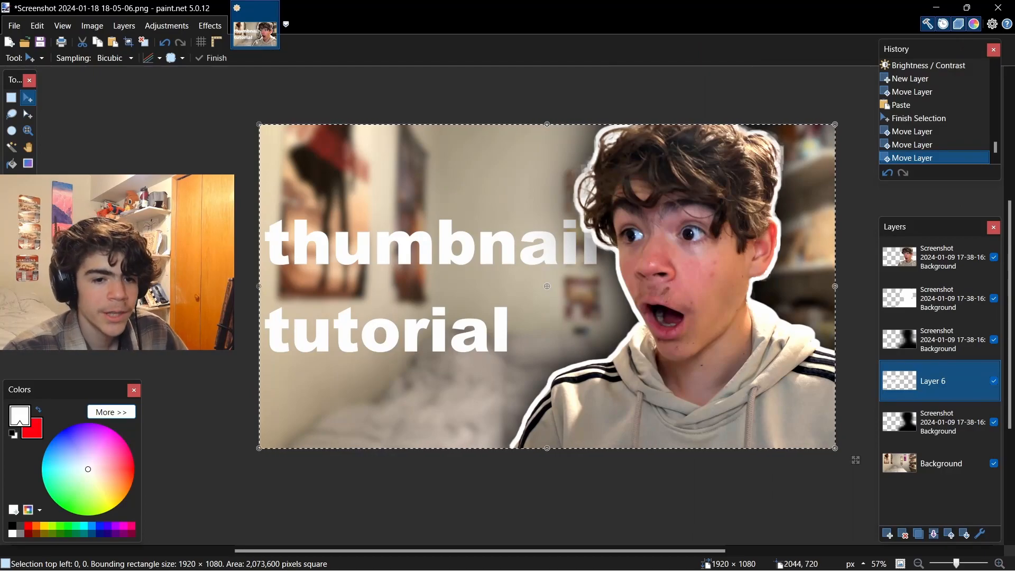
- Compare the text's stacking order against the black shadow by moving its layer one level down and back up
left_click(964, 533)
left_click(949, 534)
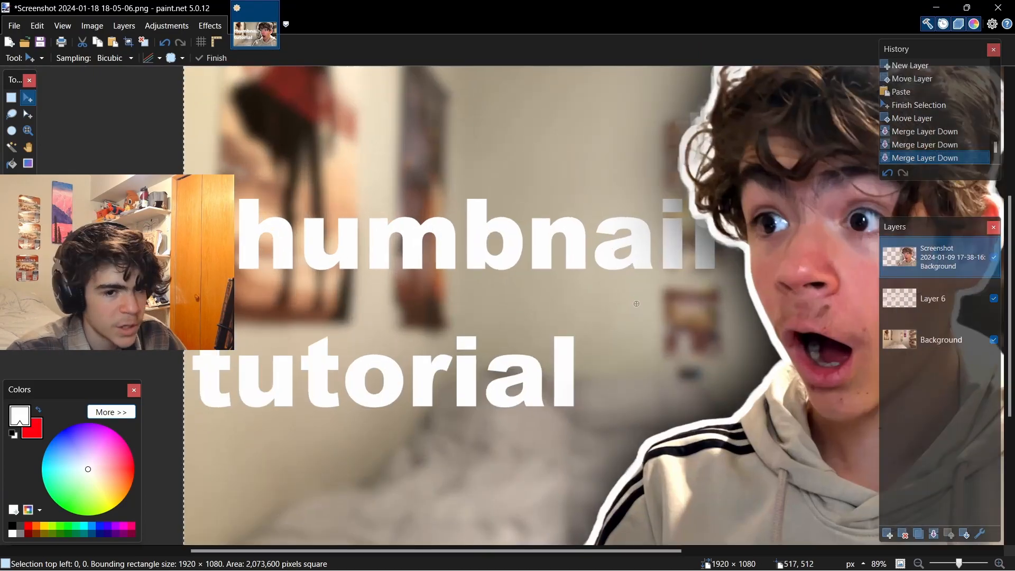
scroll(397, 314, "down", 2)
scroll(398, 314, "up", 3)
scroll(776, 174, "down", 4)
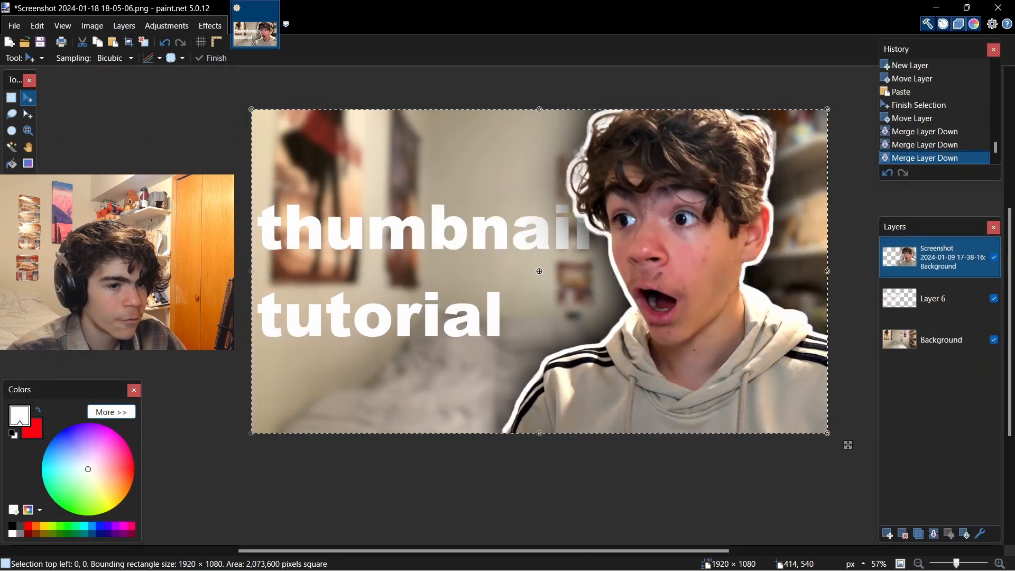
scroll(565, 275, "up", 2)
scroll(565, 274, "down", 1)
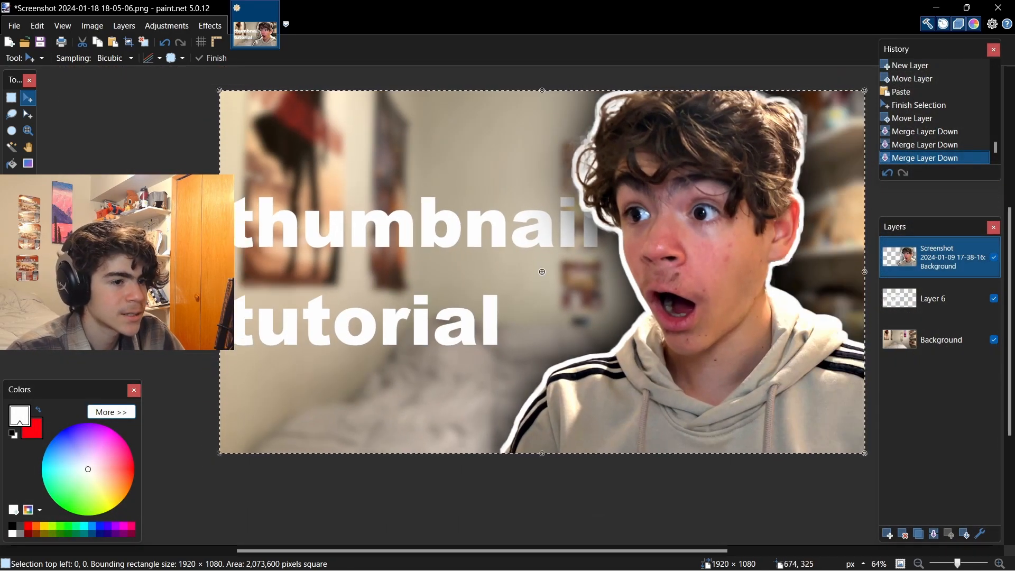
- Duplicate the "thumbnail tutorial" text layer and turn the lower copy black with Hue / Saturation
left_click(938, 300)
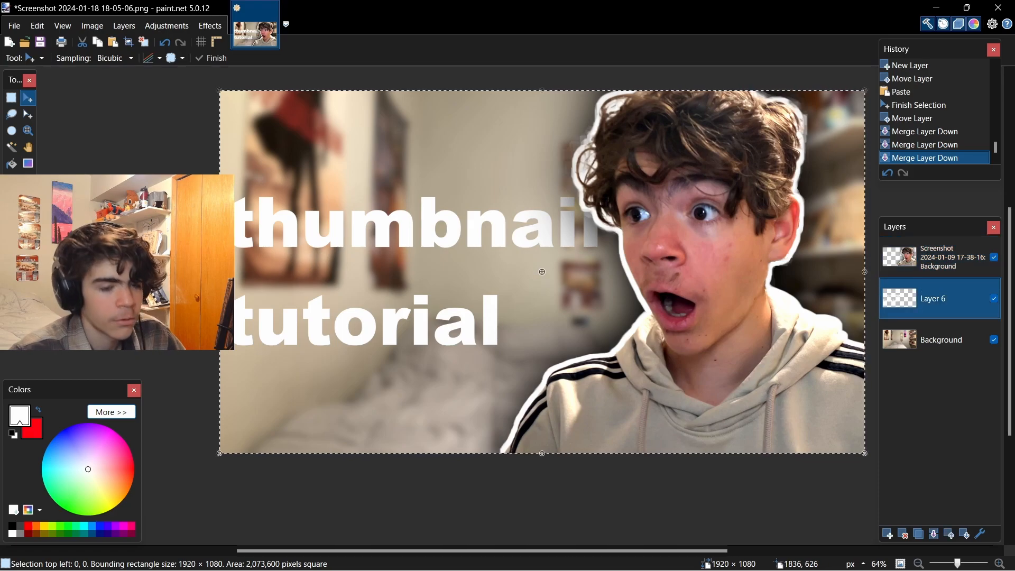
key("ctrl+shift+d")
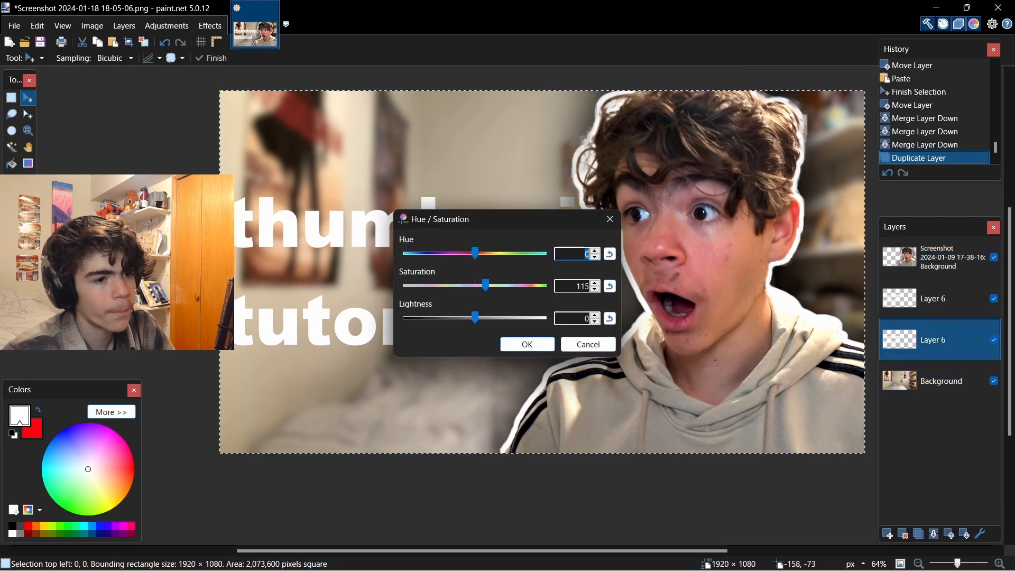
left_click_drag(491, 221, 630, 244)
left_click_drag(614, 343, 543, 343)
left_click(666, 370)
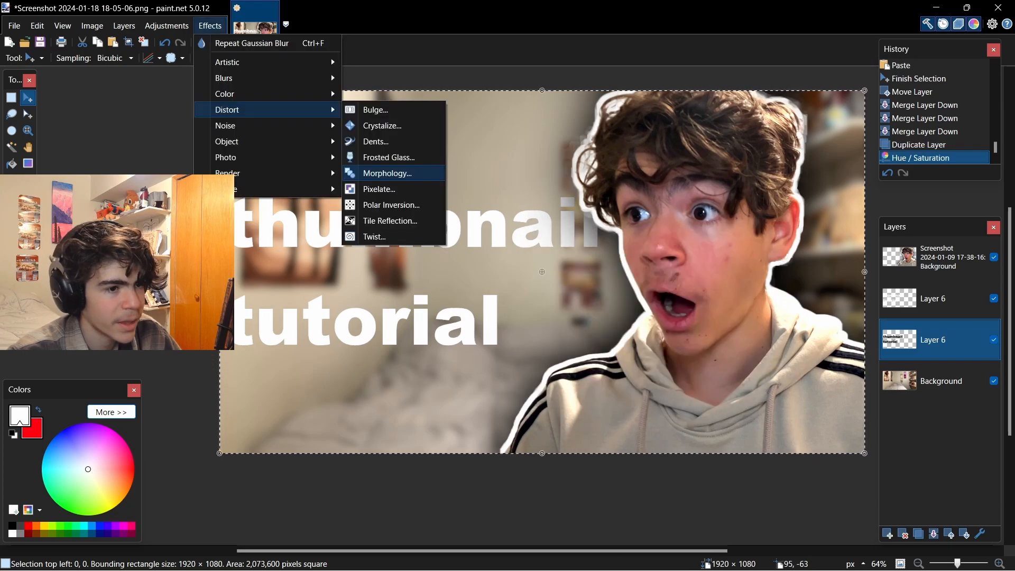
- Expand the black text copy with the Morphology effect to form a thick outline around the white letters
left_click(387, 173)
left_click_drag(492, 216, 693, 294)
left_click(730, 426)
scroll(398, 291, "up", 2)
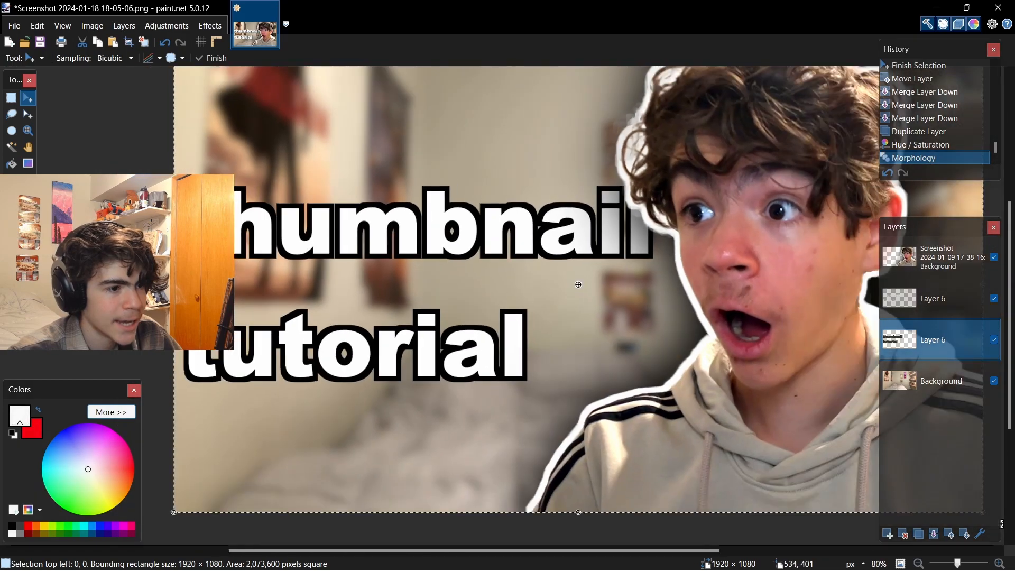
scroll(559, 215, "up", 1)
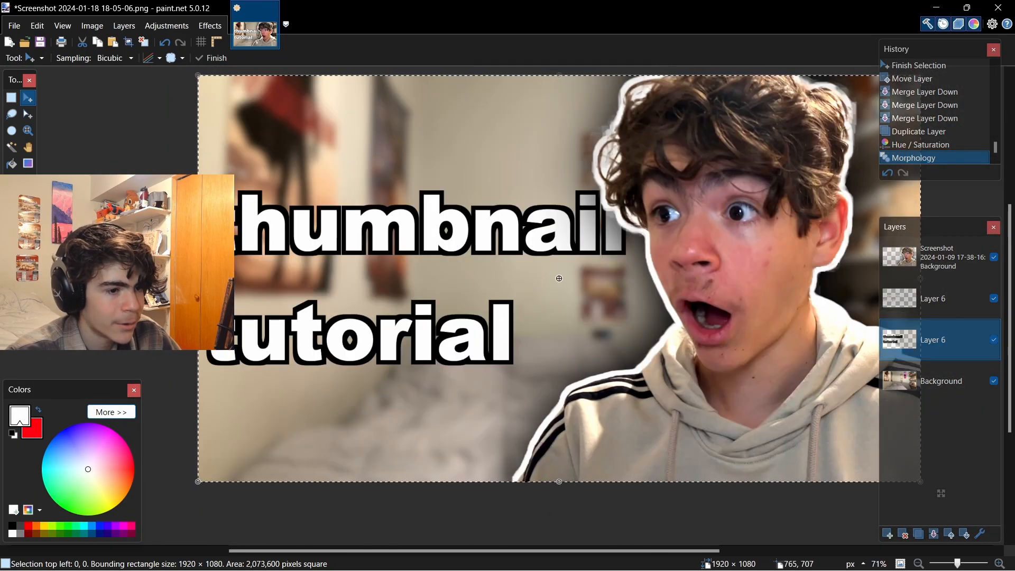
- Inspect the outlined lettering up close, clear the selection and merge the white text with its black outline layer
scroll(652, 253, "up", 1)
scroll(653, 253, "up", 14)
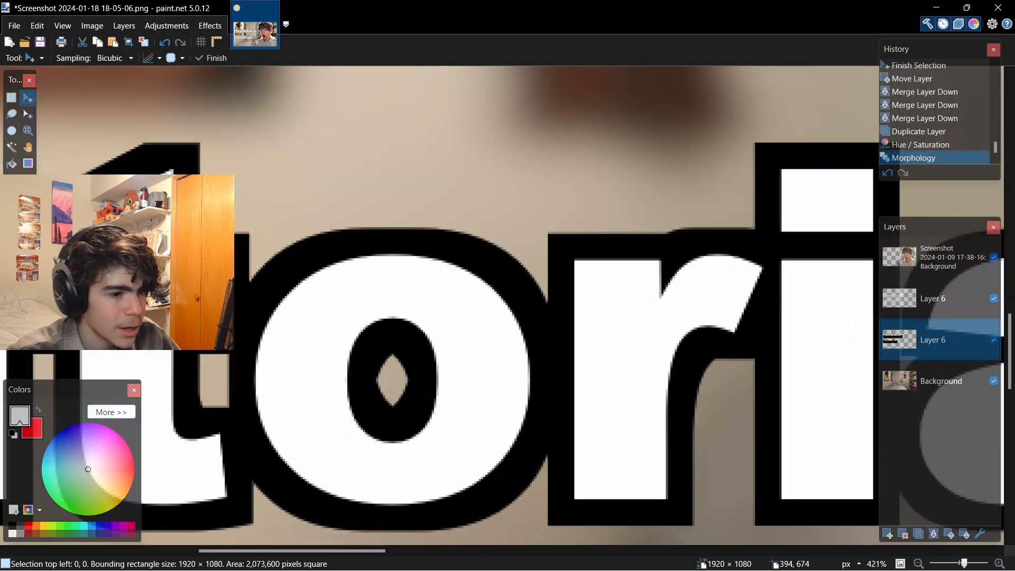
scroll(653, 253, "down", 1)
scroll(809, 469, "down", 17)
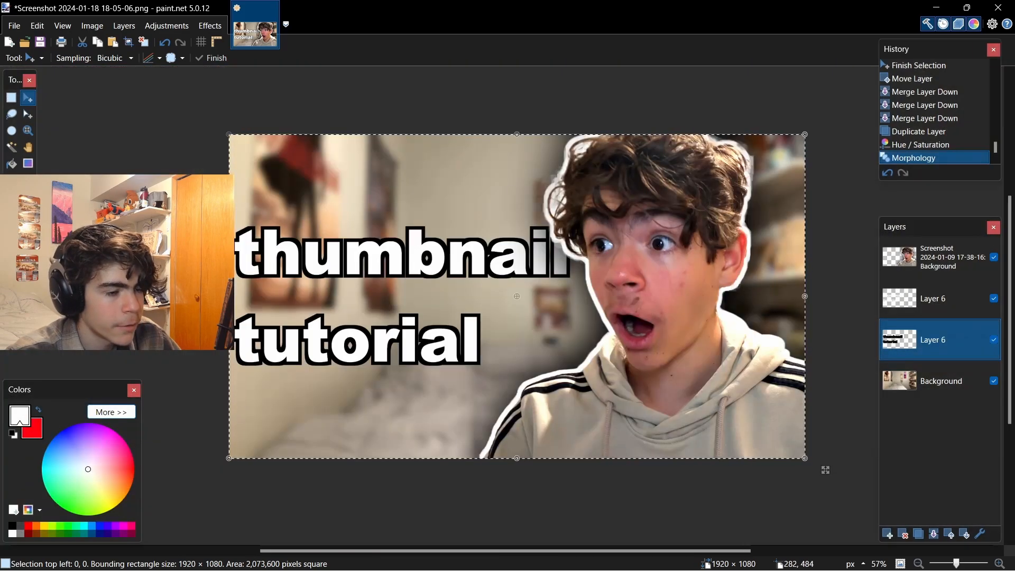
scroll(867, 493, "up", 2)
key("ctrl+d")
key("ctrl+m")
scroll(297, 255, "up", 1)
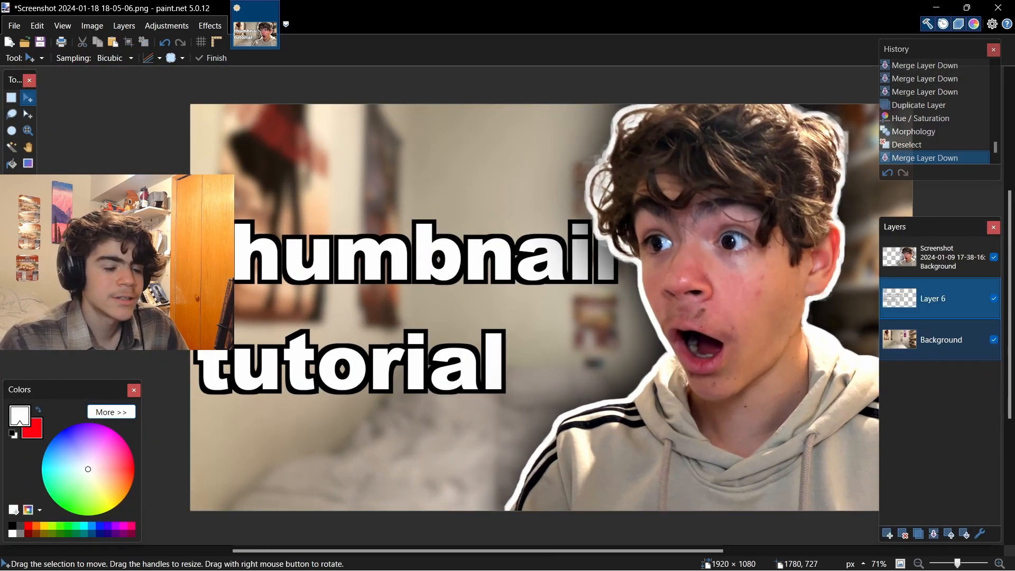
scroll(479, 285, "down", 1)
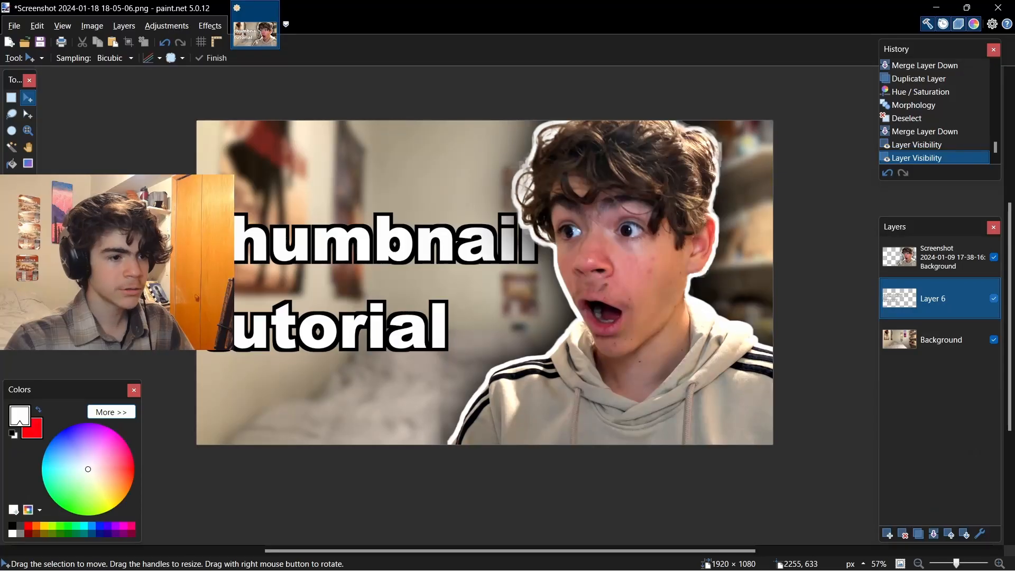
- Toggle the outlined "thumbnail tutorial" layer's visibility to compare the thumbnail, and leave the layer hidden
left_click(931, 252)
left_click(932, 253)
left_click(932, 253)
left_click(932, 253)
left_click(932, 252)
left_click(994, 298)
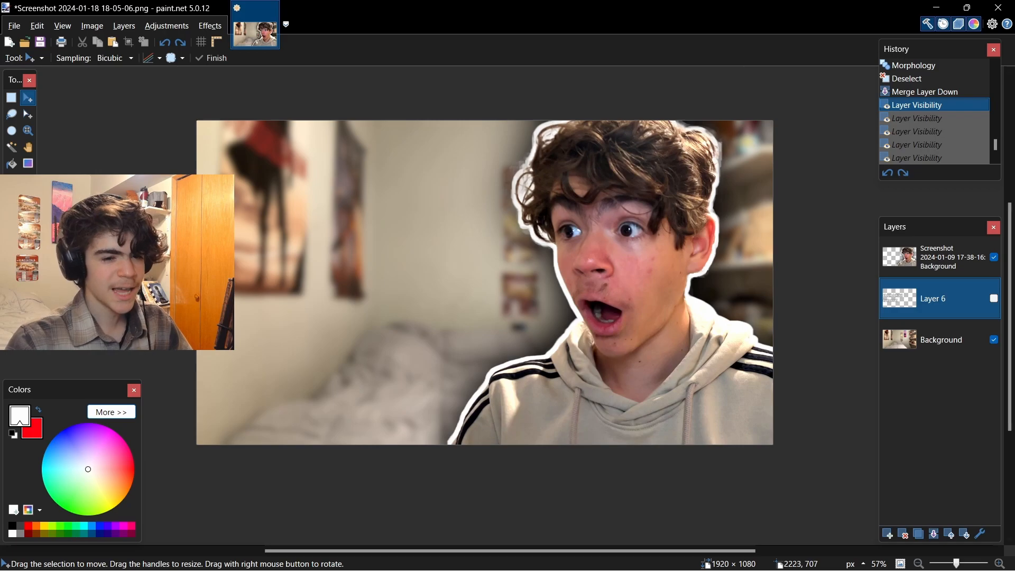
- Add centred white two-line text "how to" in Arial Black at size 310 on a new layer beside the portrait
key("ctrl+shift+n")
key("t")
left_click(233, 158)
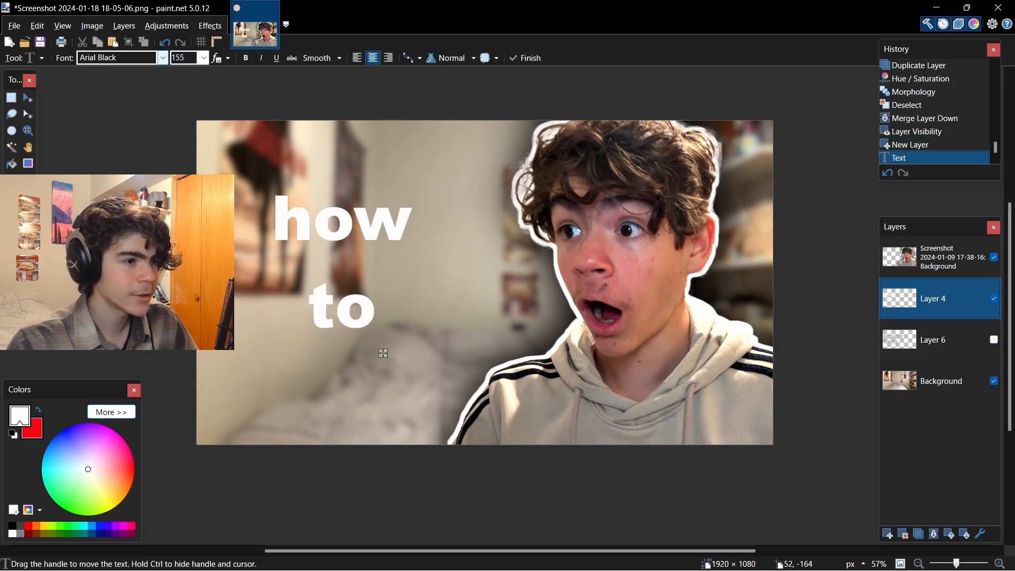
left_click(204, 58)
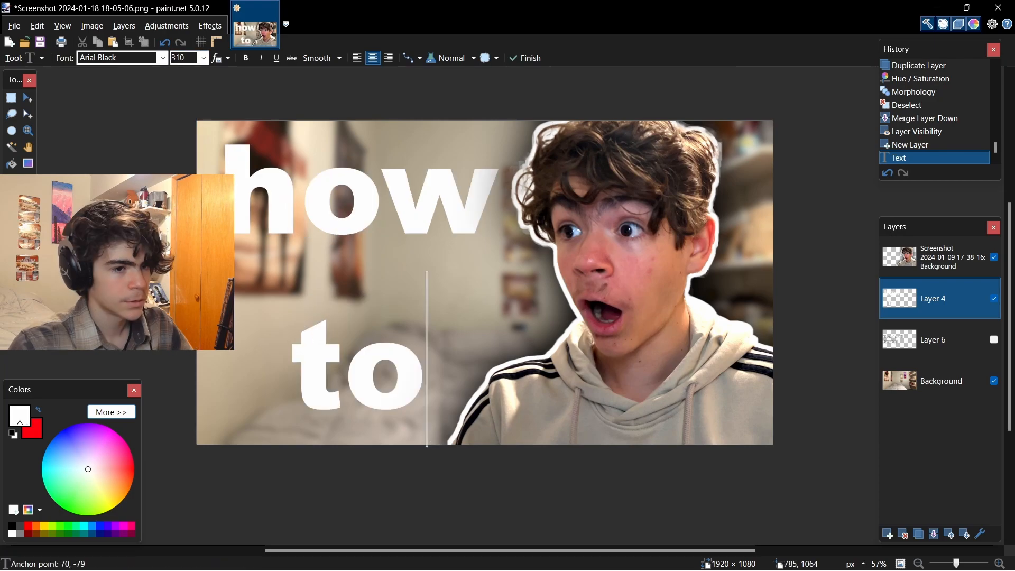
left_click_drag(433, 440, 435, 446)
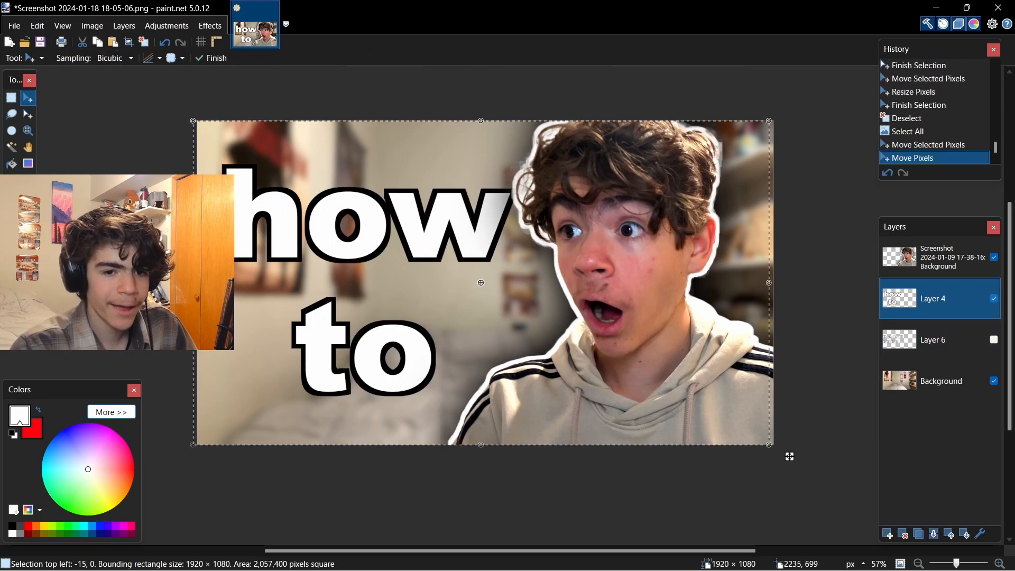
- Clear the selection and compare the two text layers by switching their visibility, leaving only "how to" shown
left_click(994, 299)
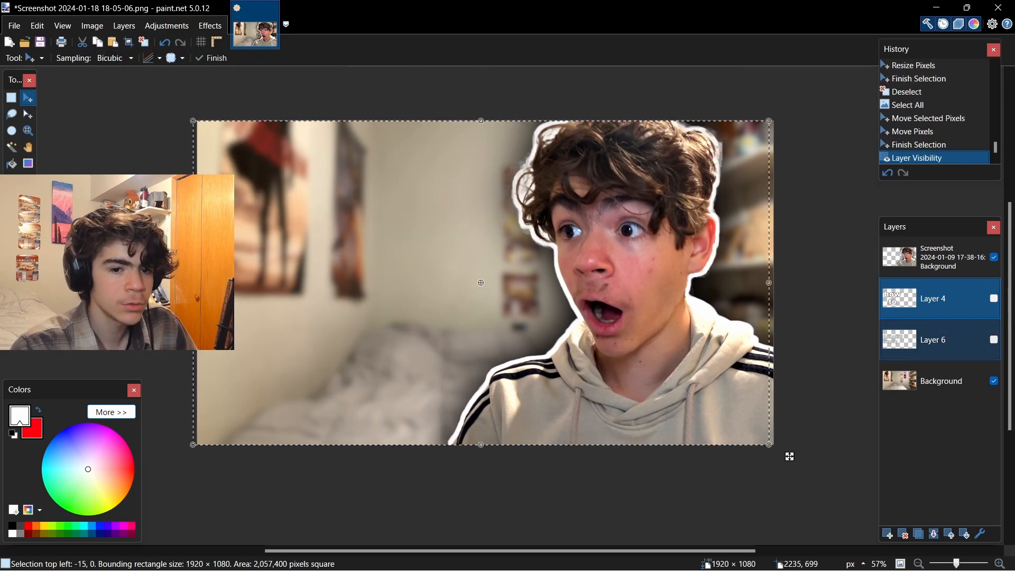
left_click(993, 339)
key("ctrl+d")
left_click(993, 298)
left_click(993, 339)
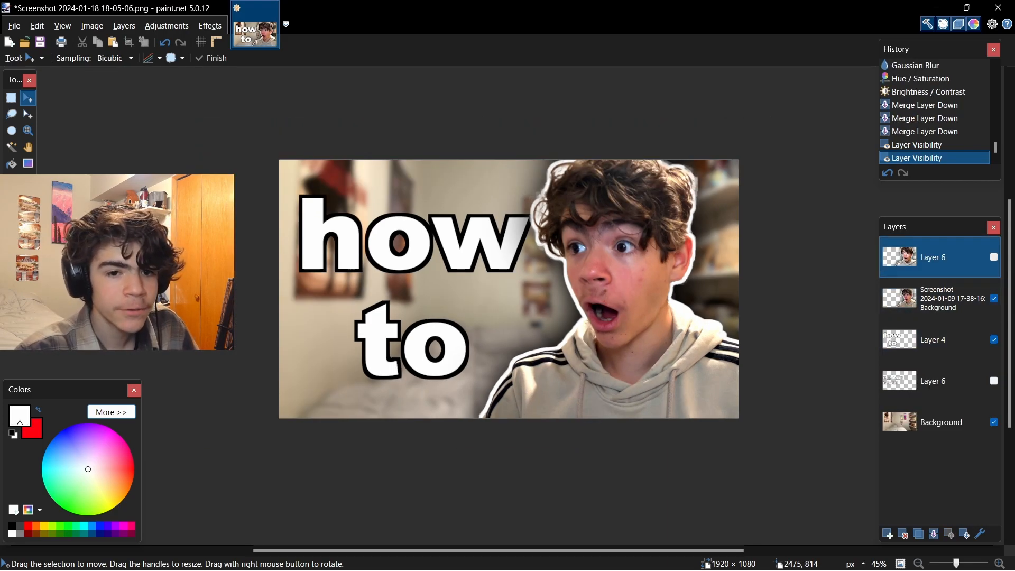
- Show the alternative portrait on the topmost layer and hide the earlier portrait layer
left_click(994, 257)
left_click(994, 298)
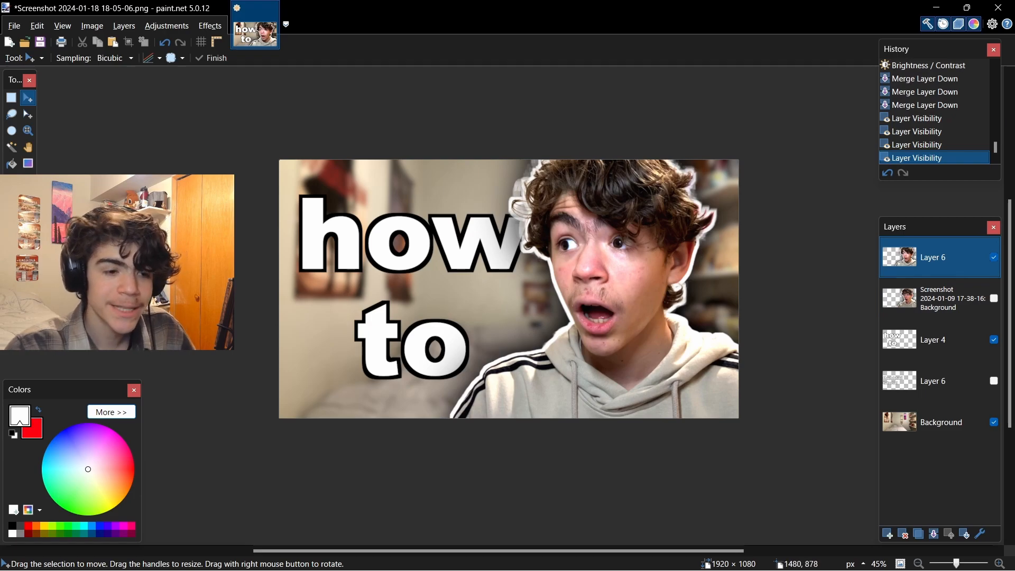
scroll(538, 346, "up", 1)
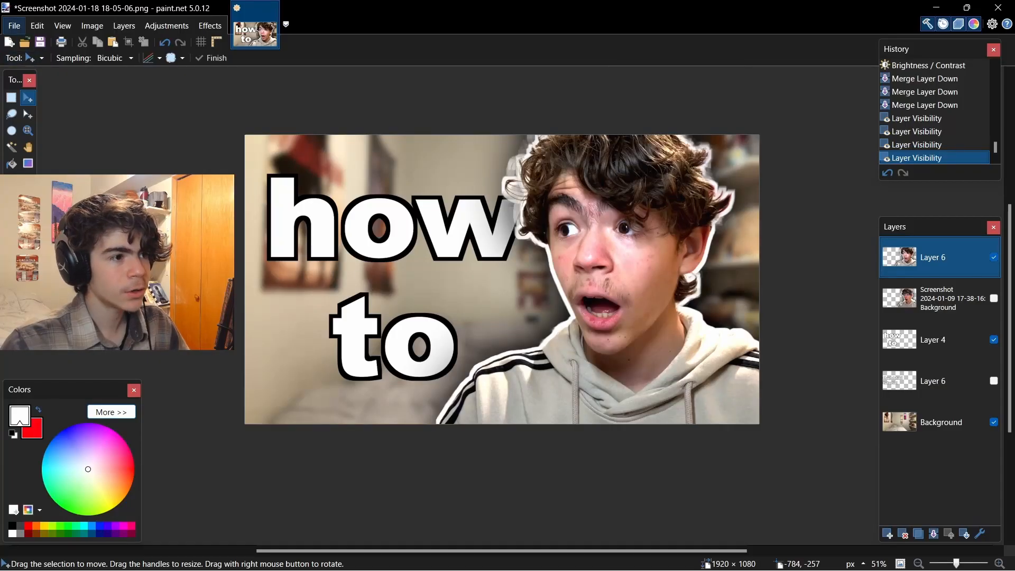
left_click(16, 25)
left_click(127, 414)
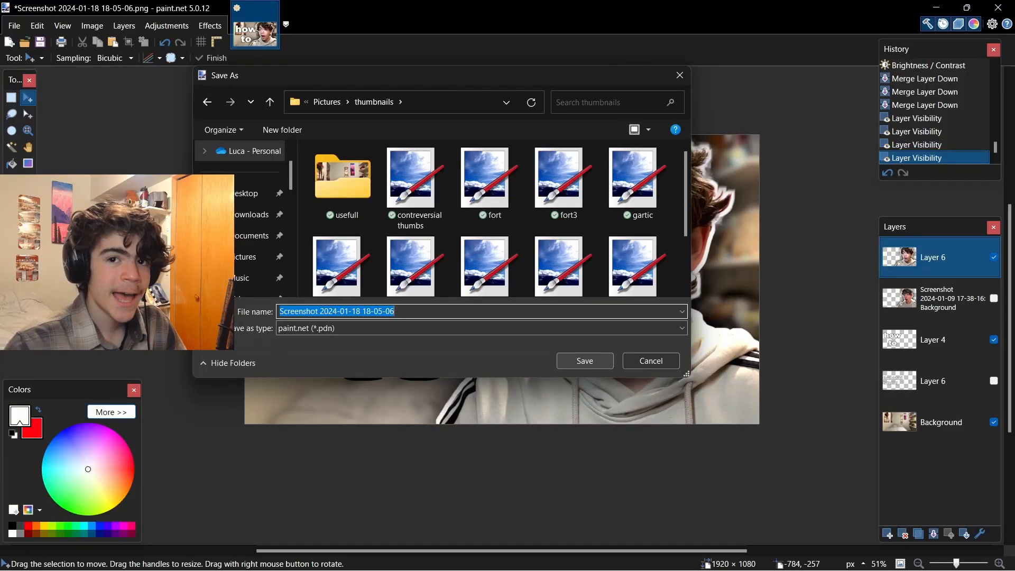
left_click(584, 359)
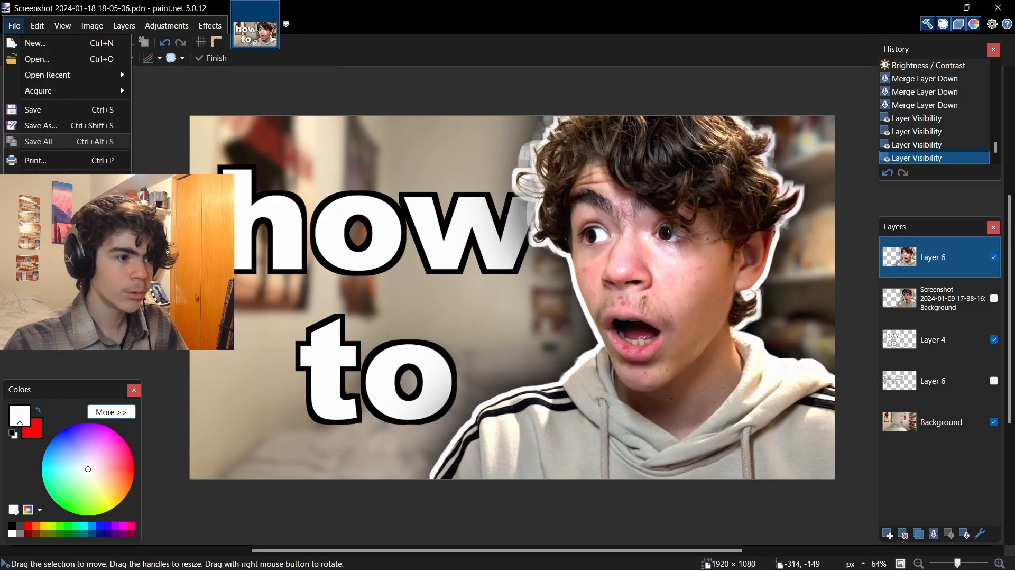
- Save a flattened PNG copy named "thumbnail tutorial1" with the offered save settings, and undo and redo the flattening once
left_click(41, 126)
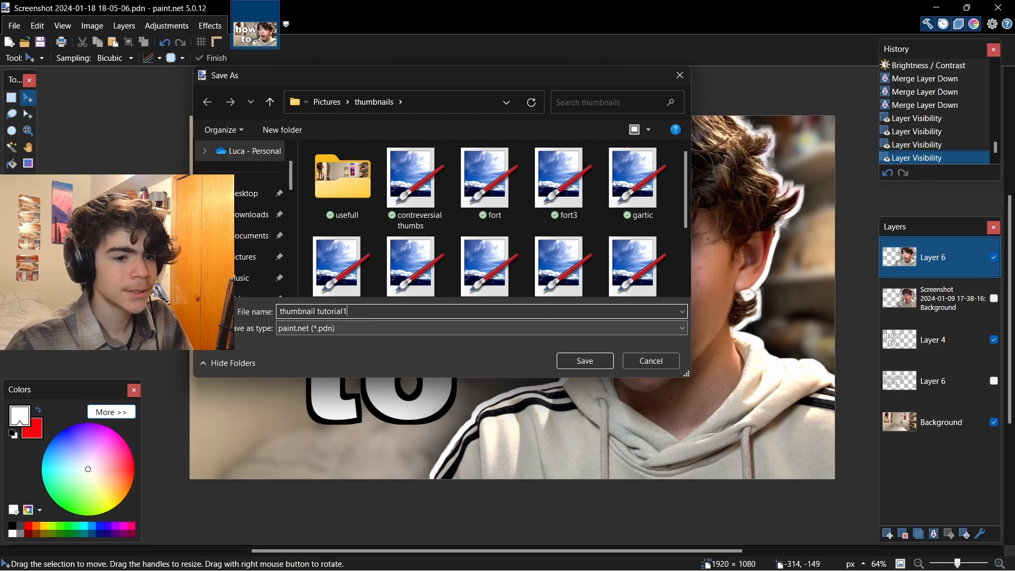
left_click(481, 328)
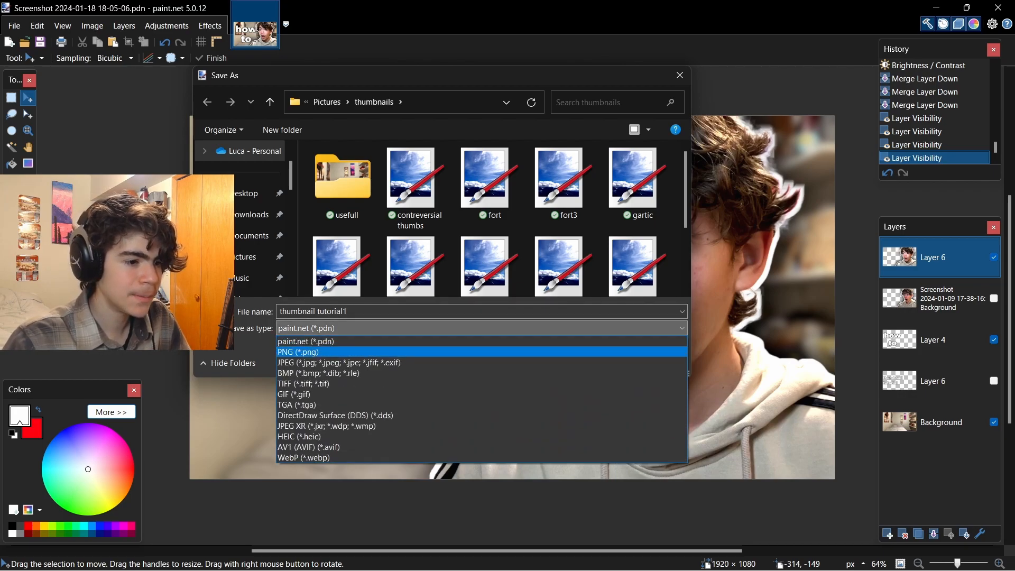
left_click(481, 352)
left_click(585, 361)
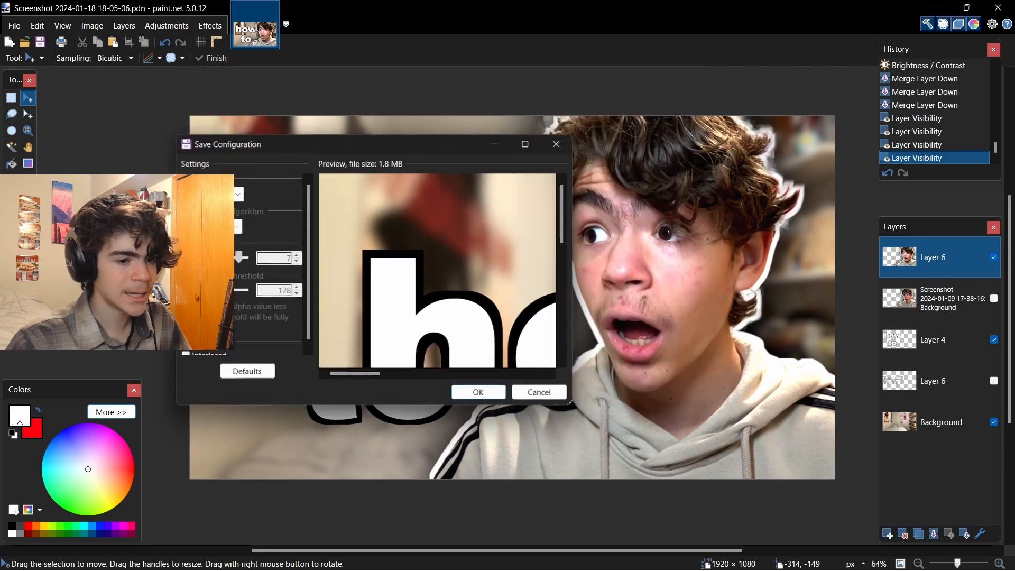
left_click(479, 393)
left_click(418, 316)
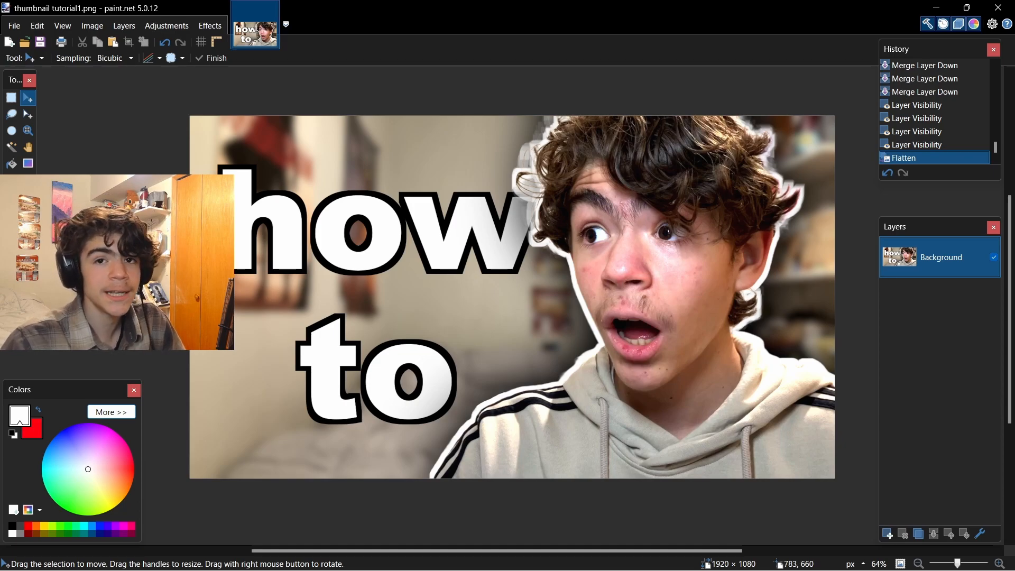
key("ctrl+z")
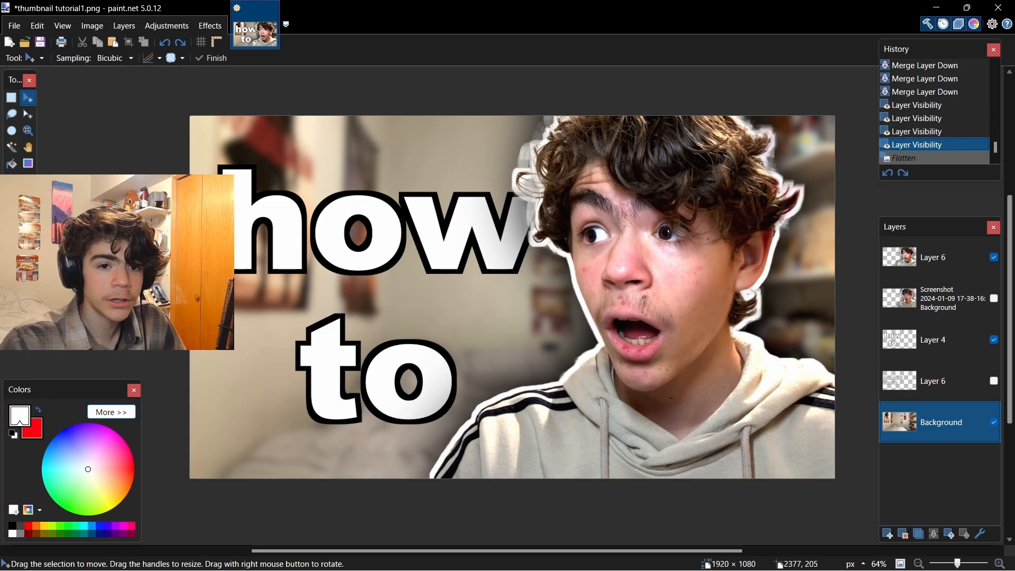
key("ctrl+y")
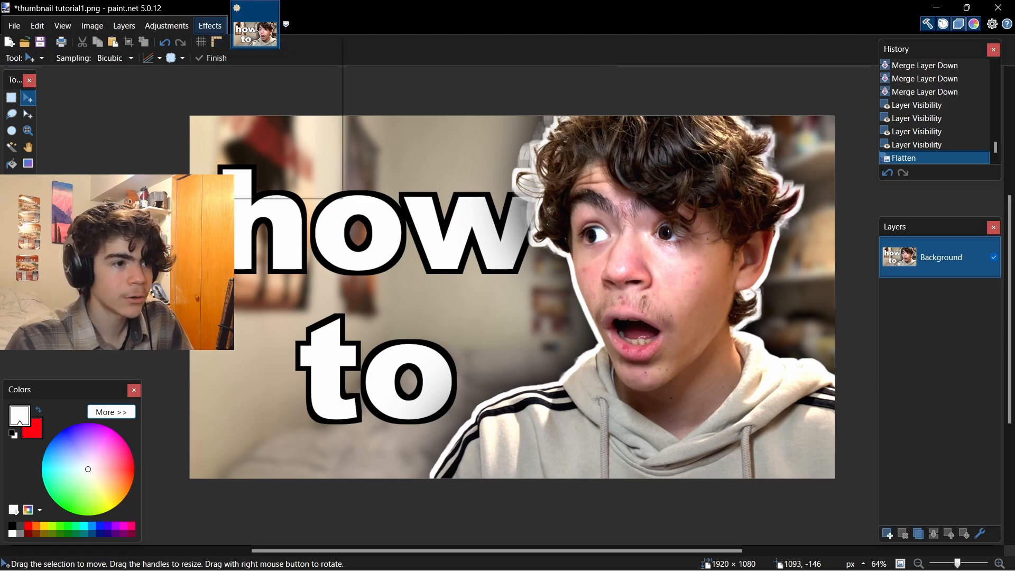
- Apply a Vignette to the flattened image with a slightly larger radius and a strength of roughly half
left_click(210, 25)
mouse_move(265, 157)
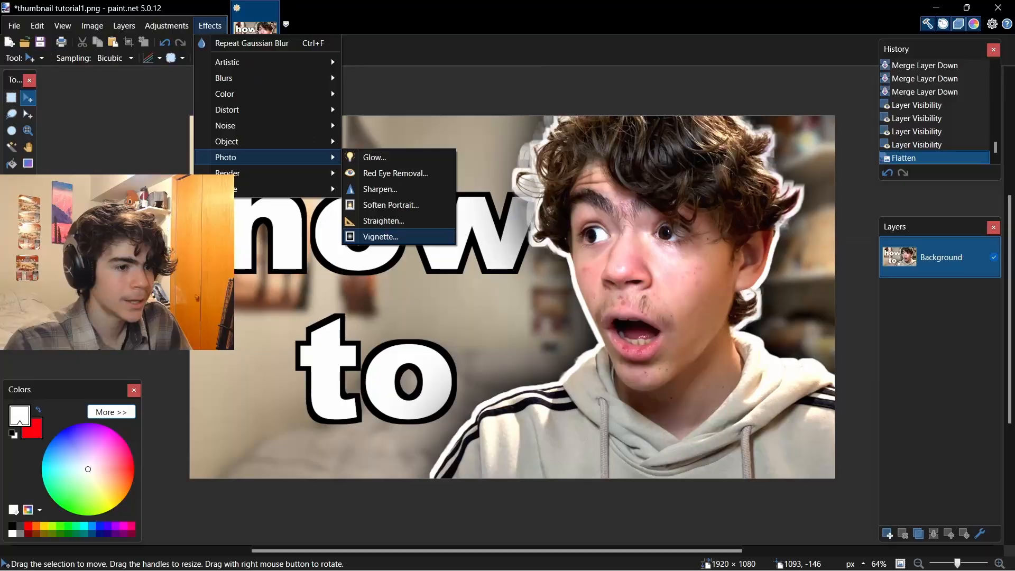
left_click(380, 236)
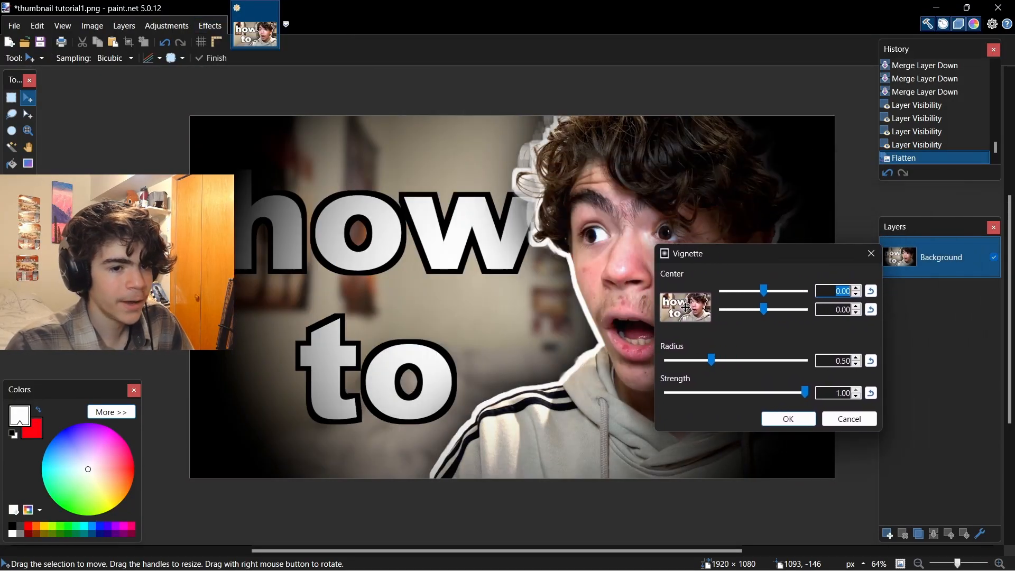
left_click_drag(715, 360, 729, 360)
left_click_drag(809, 392, 739, 393)
left_click(792, 419)
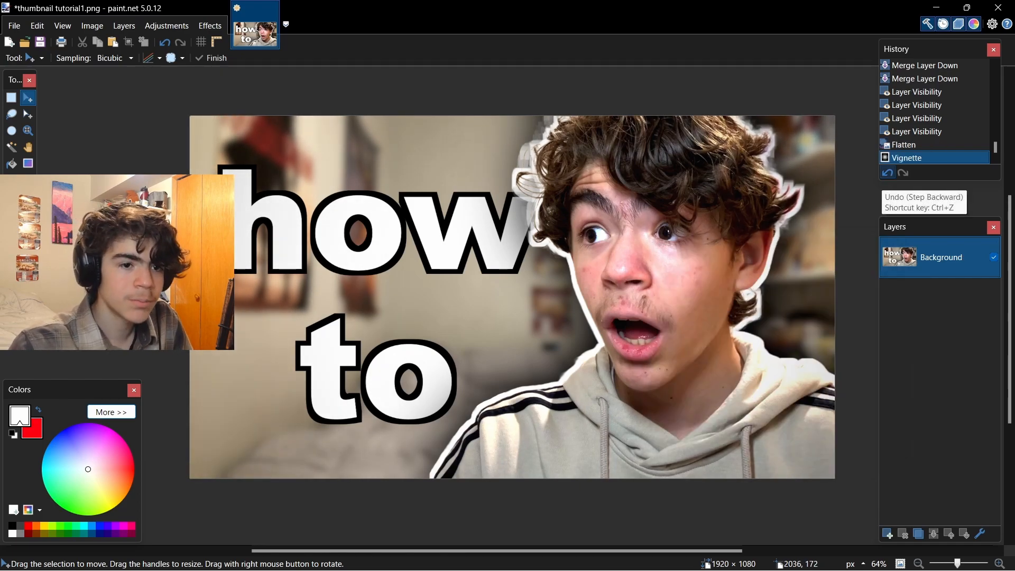
- Compare the image without and with the vignette, and save the vignetted version to "thumbnail tutorial1.png"
left_click(888, 173)
left_click(903, 173)
scroll(503, 288, "down", 2)
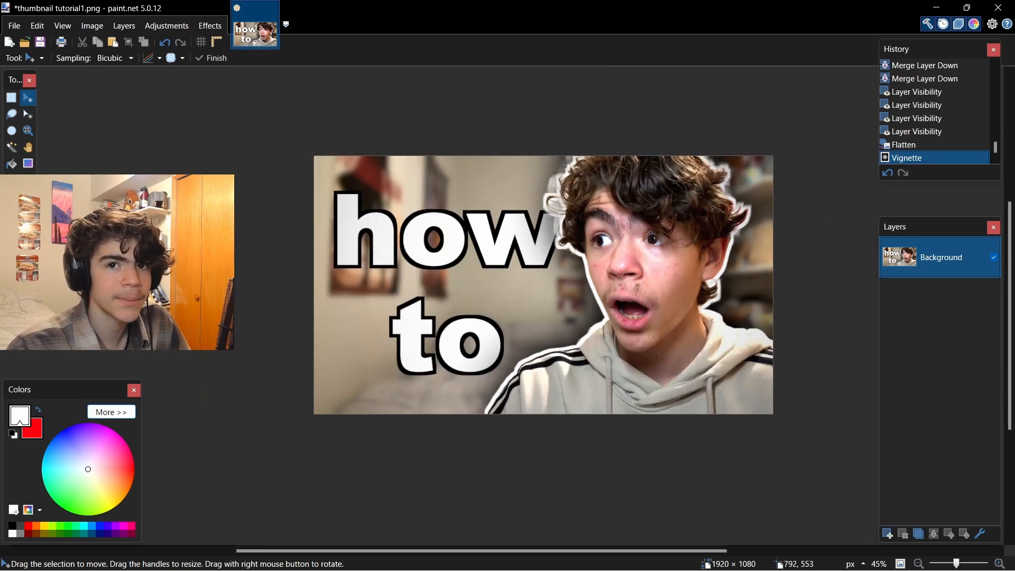
key("ctrl+s")
scroll(503, 288, "up", 2)
scroll(492, 296, "down", 1)
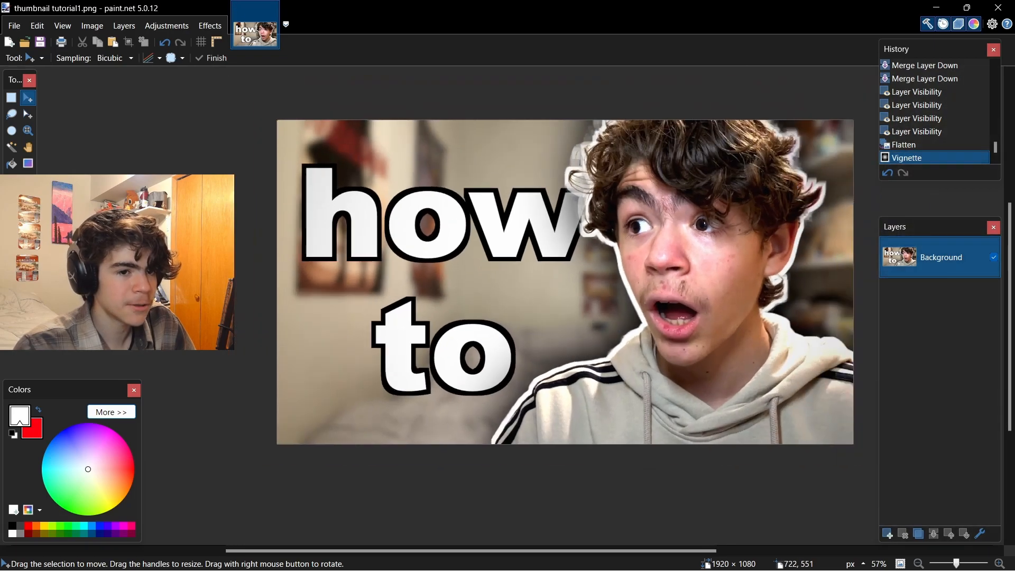
scroll(482, 303, "up", 2)
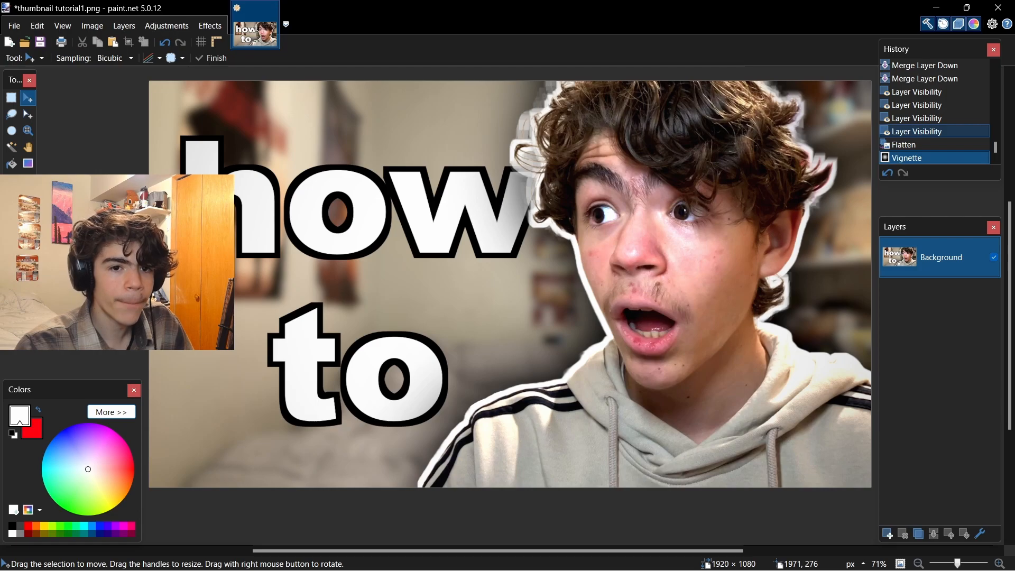
- Return to the layered state before flattening, hide the topmost portrait layer and show the other portrait layer below it
left_click(931, 131)
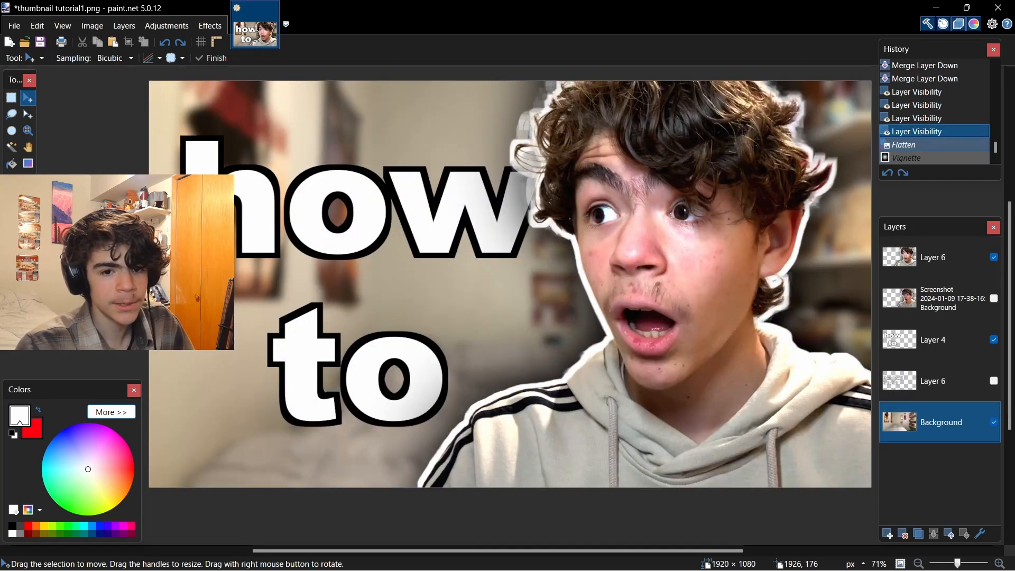
left_click(994, 256)
left_click(994, 298)
scroll(649, 279, "up", 2)
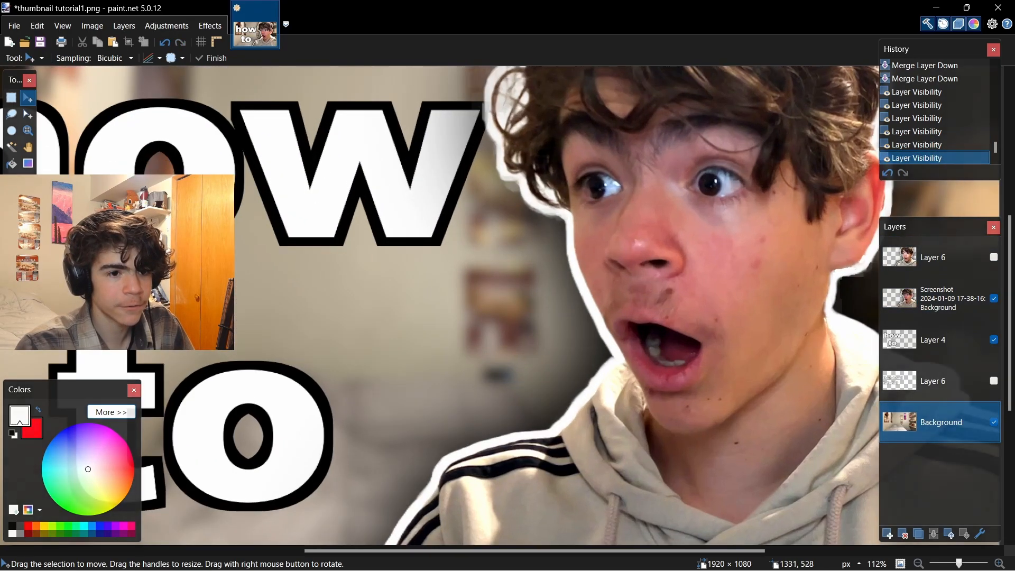
scroll(634, 286, "down", 3)
- Save this portrait version as the flattened PNG "thumbnail tutorial2" and repeat the last effect on it
left_click(14, 26)
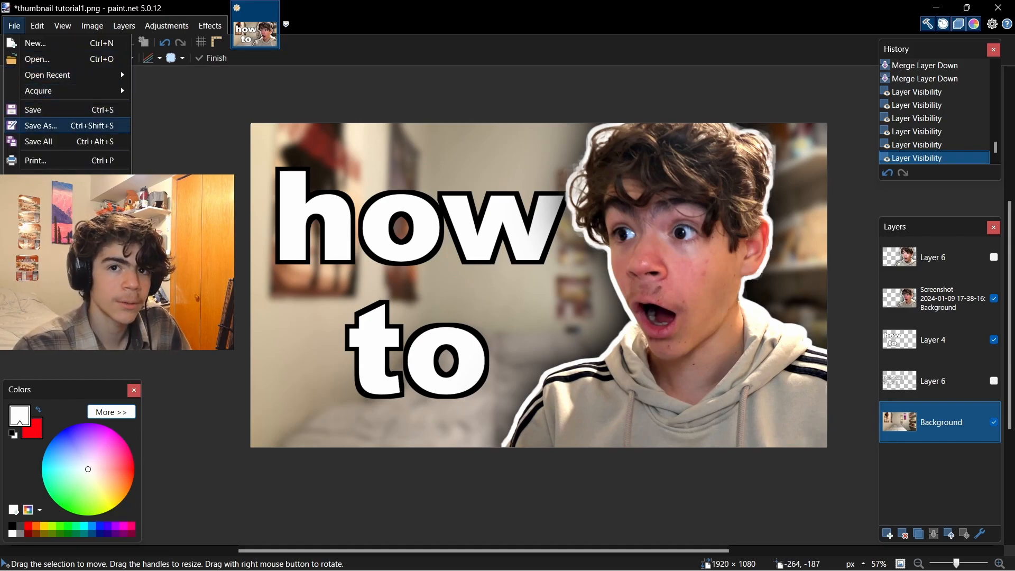
left_click(40, 125)
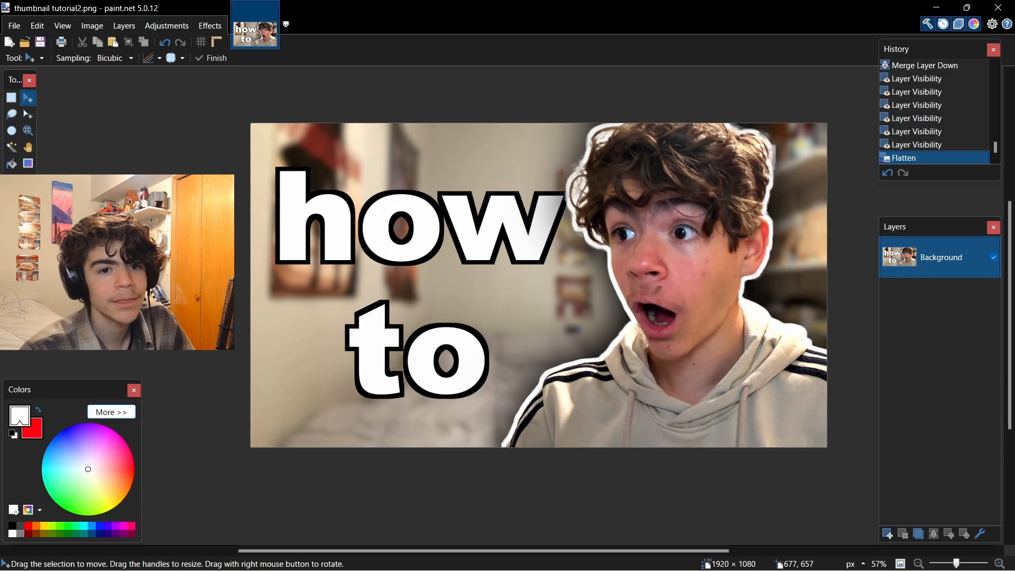
key("ctrl+f")
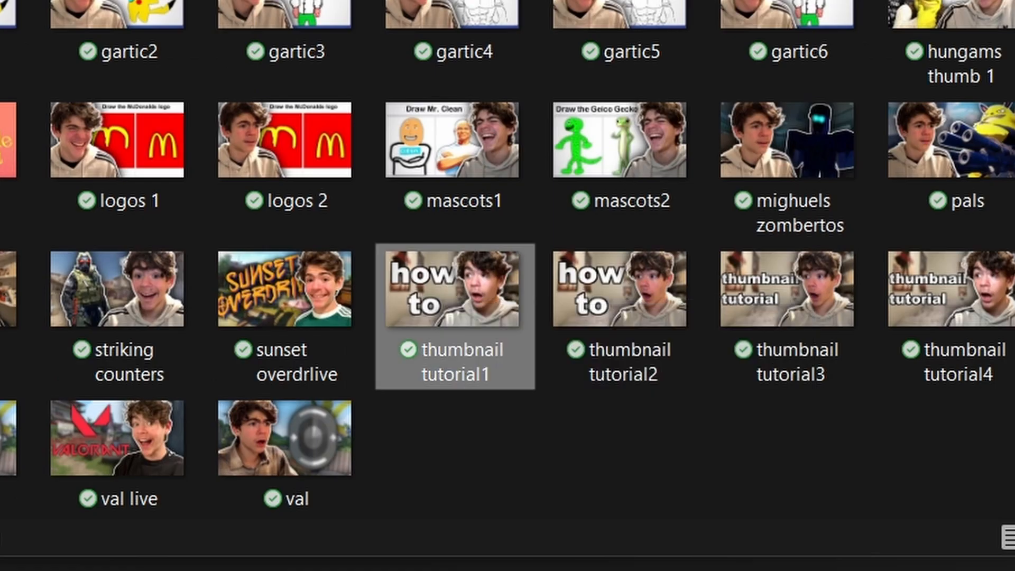
- Open the properties of the "thumbnail tutorial1" PNG in the thumbnails folder and examine its file size
right_click(444, 317)
left_click(564, 306)
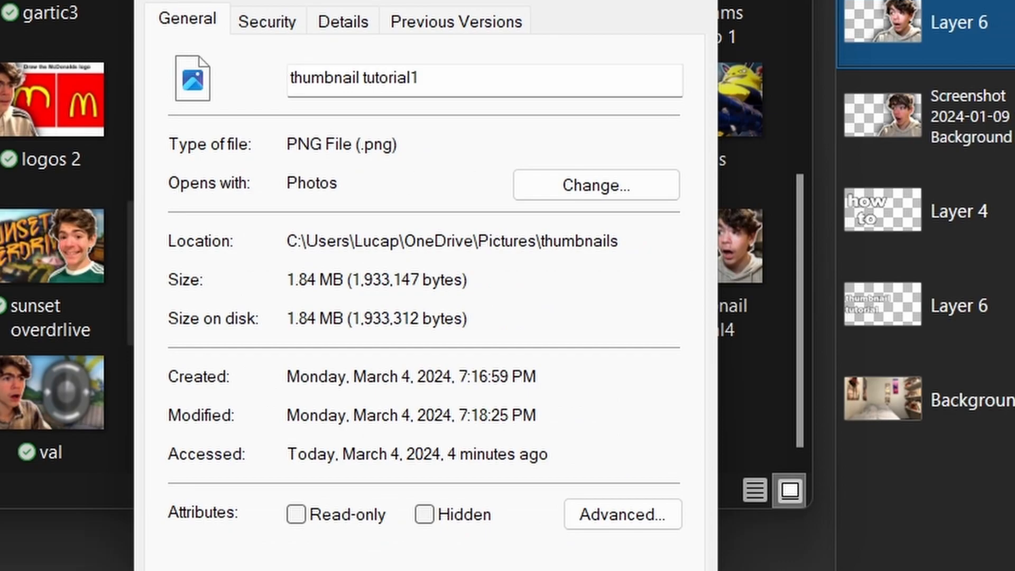
left_click_drag(287, 280, 420, 279)
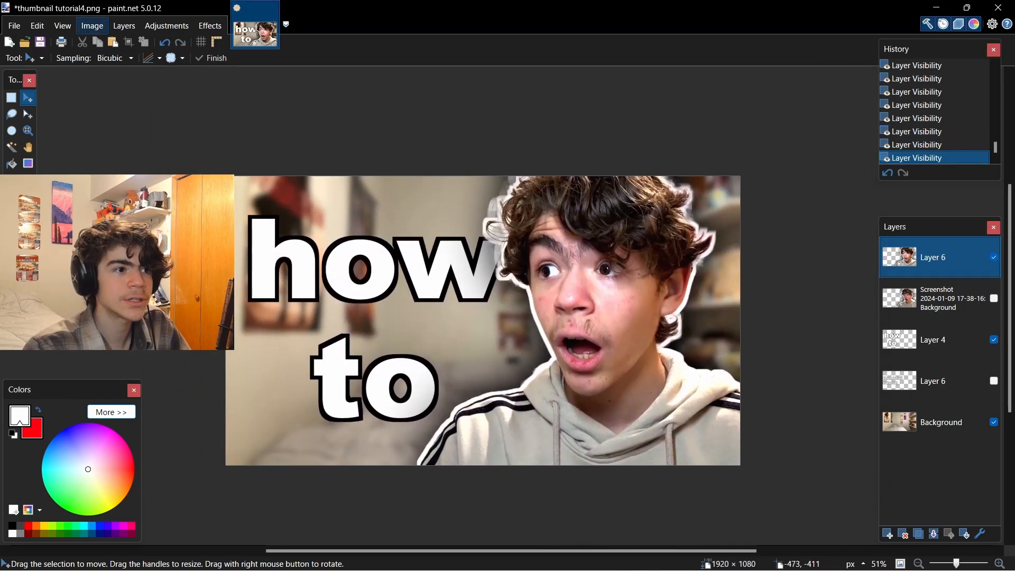
- Try reducing the image by percentage in the Resize settings, and cancel the resize
left_click(92, 26)
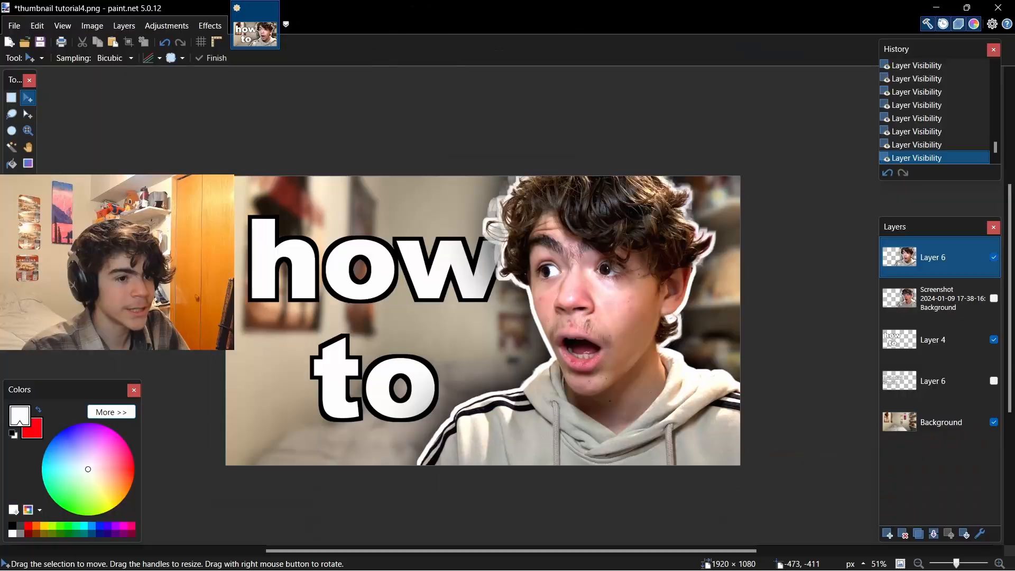
key("ctrl+r")
left_click(421, 185)
left_click(530, 190)
left_click(530, 189)
left_click(530, 189)
left_click(529, 189)
left_click(573, 221)
left_click(574, 221)
left_click(574, 221)
left_click(573, 220)
left_click(574, 221)
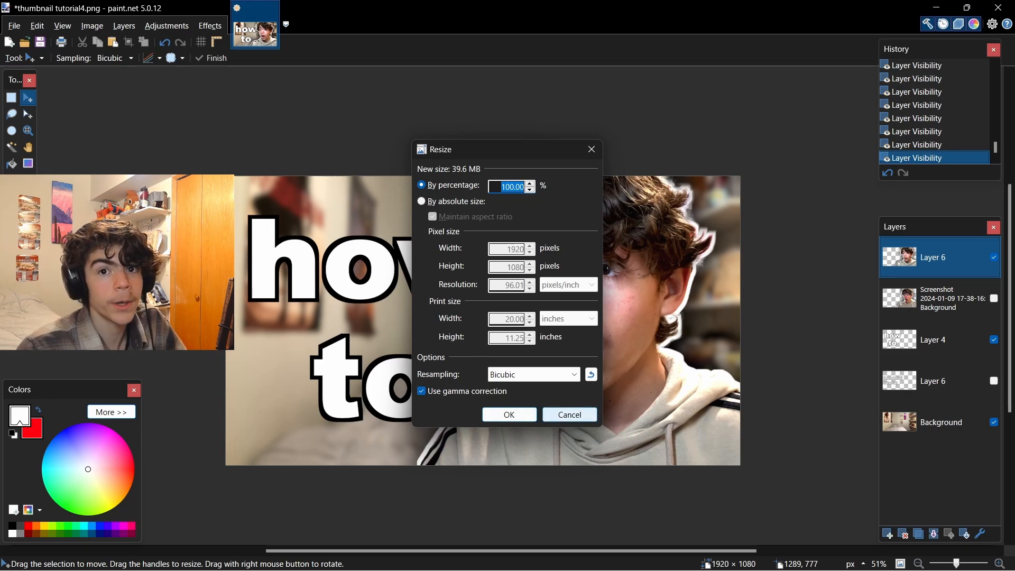
left_click(569, 414)
scroll(507, 307, "down", 4)
scroll(491, 327, "up", 6)
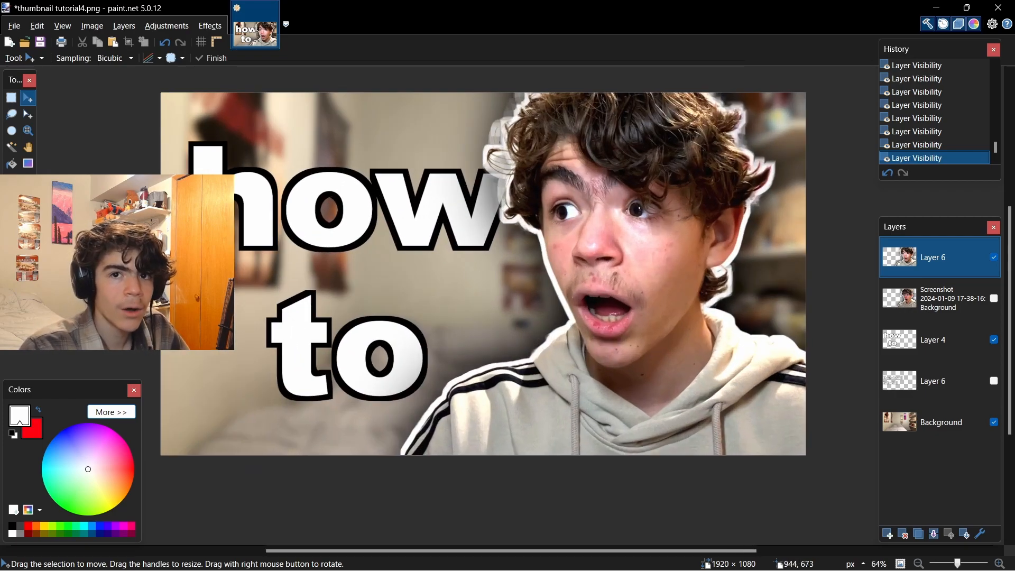
scroll(486, 322, "up", 3)
scroll(488, 364, "up", 2)
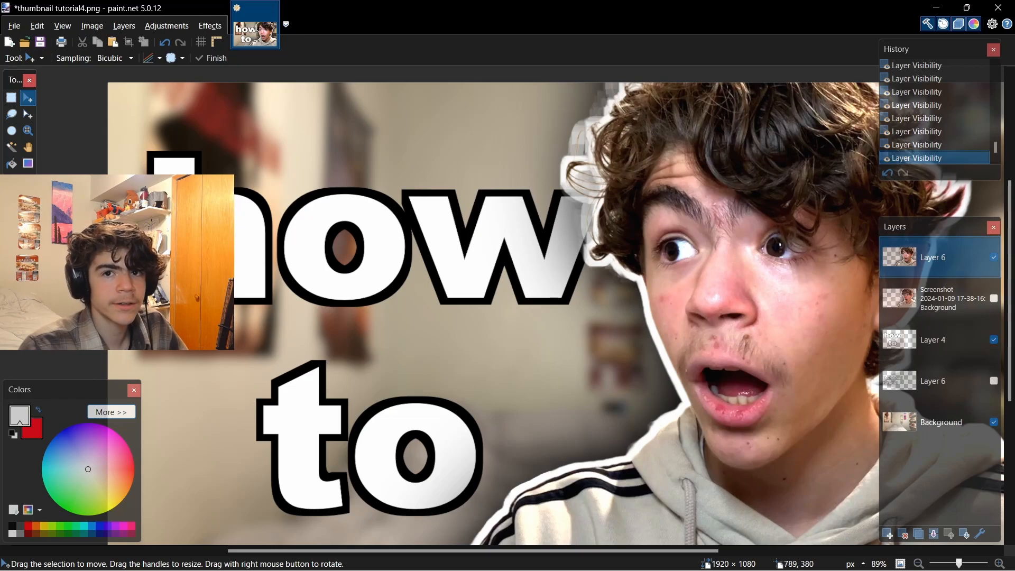
scroll(438, 328, "up", 2)
scroll(438, 328, "down", 5)
scroll(438, 328, "up", 2)
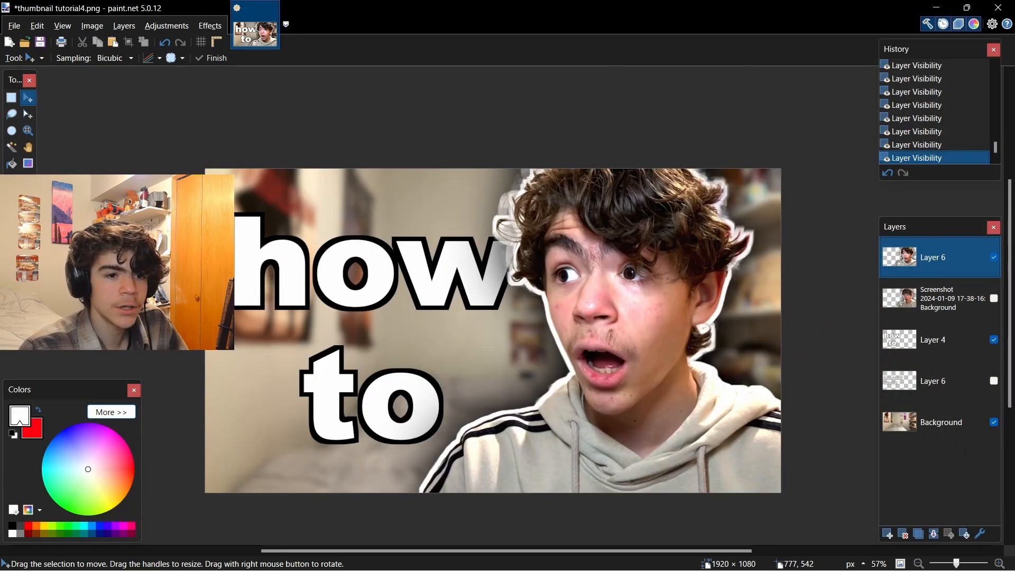
scroll(438, 331, "down", 2)
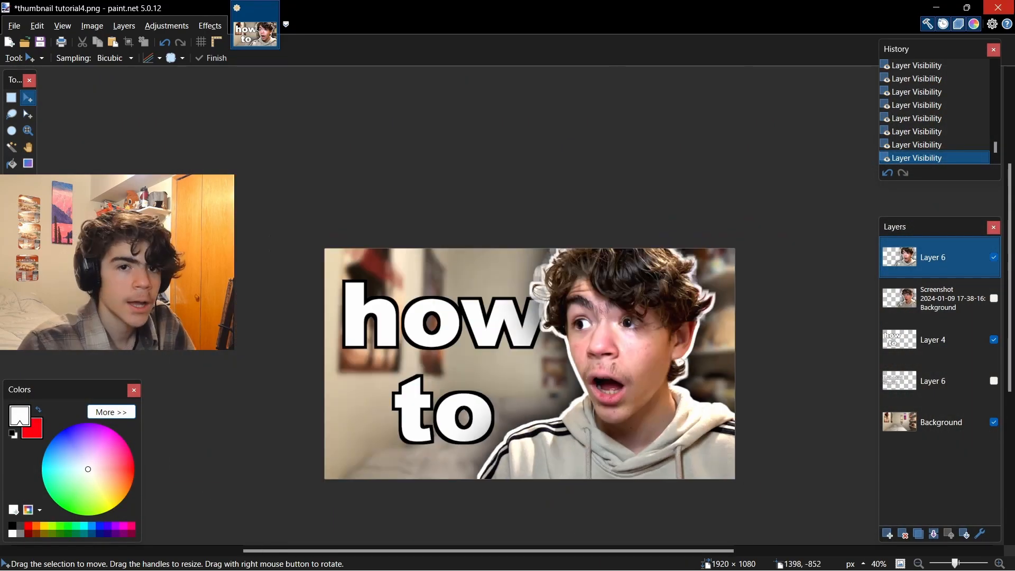